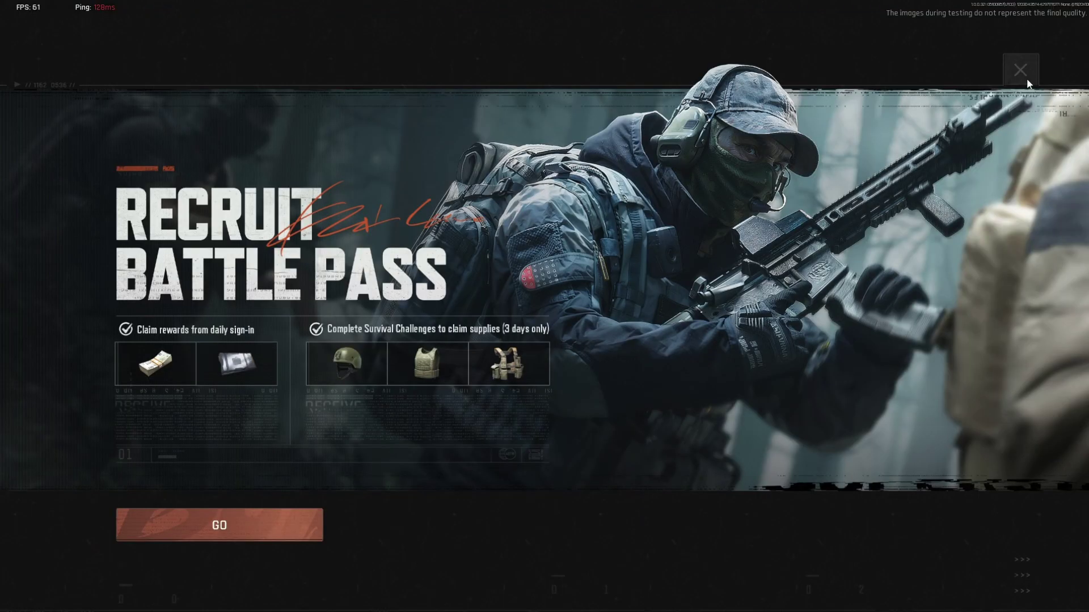
- Dismiss the event popups, browse the Events and Announcements pages, then return to the lobby
{"action": "left_click", "coordinate": [1021, 69]}
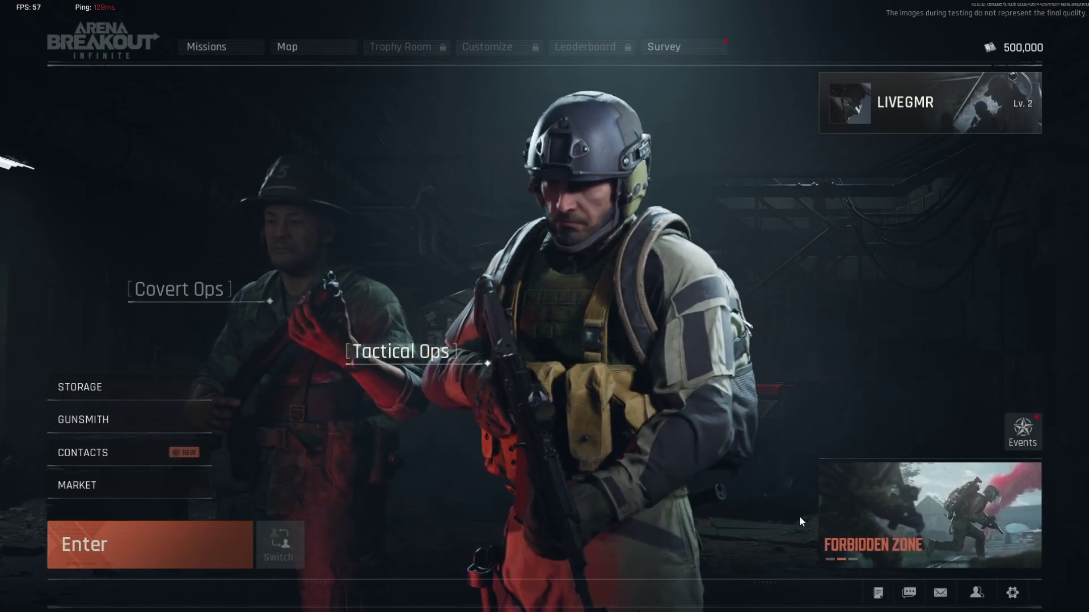
{"action": "left_click", "coordinate": [1023, 431]}
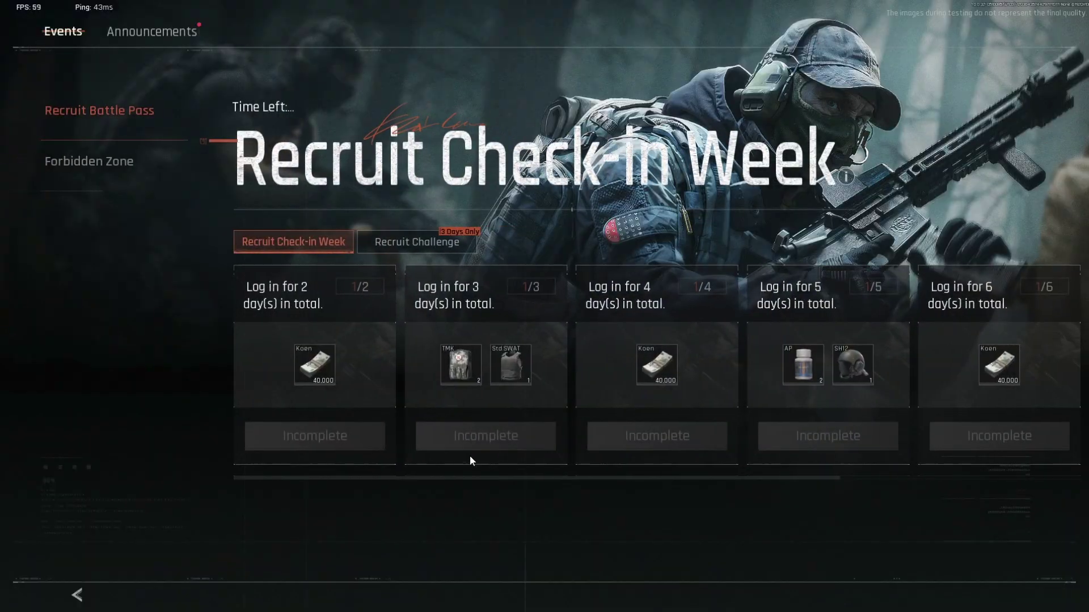
{"action": "left_click", "coordinate": [169, 32]}
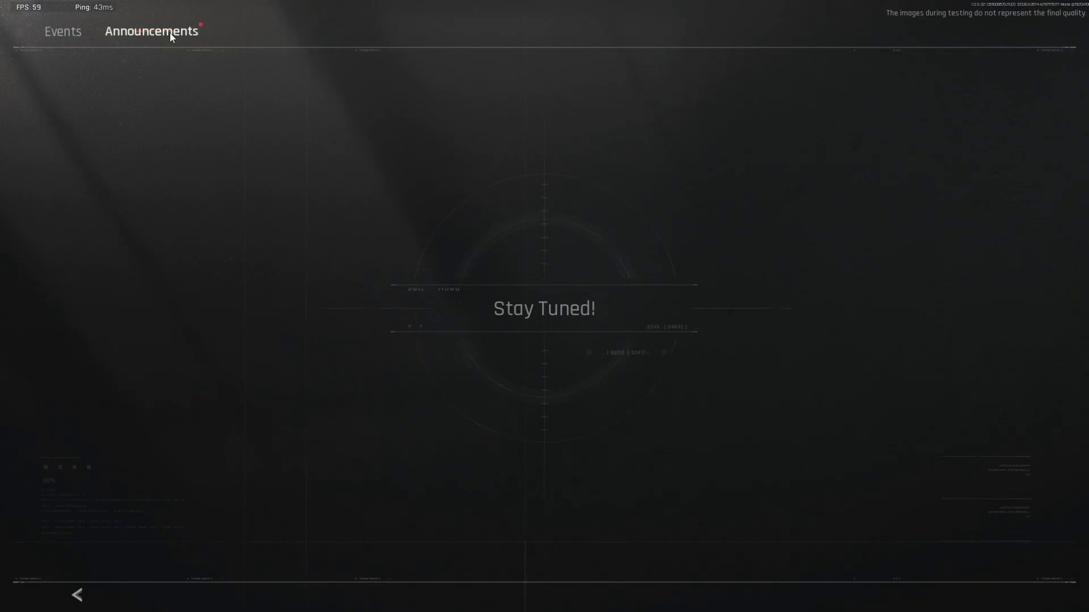
{"action": "left_click", "coordinate": [51, 39]}
{"action": "key", "text": "Escape"}
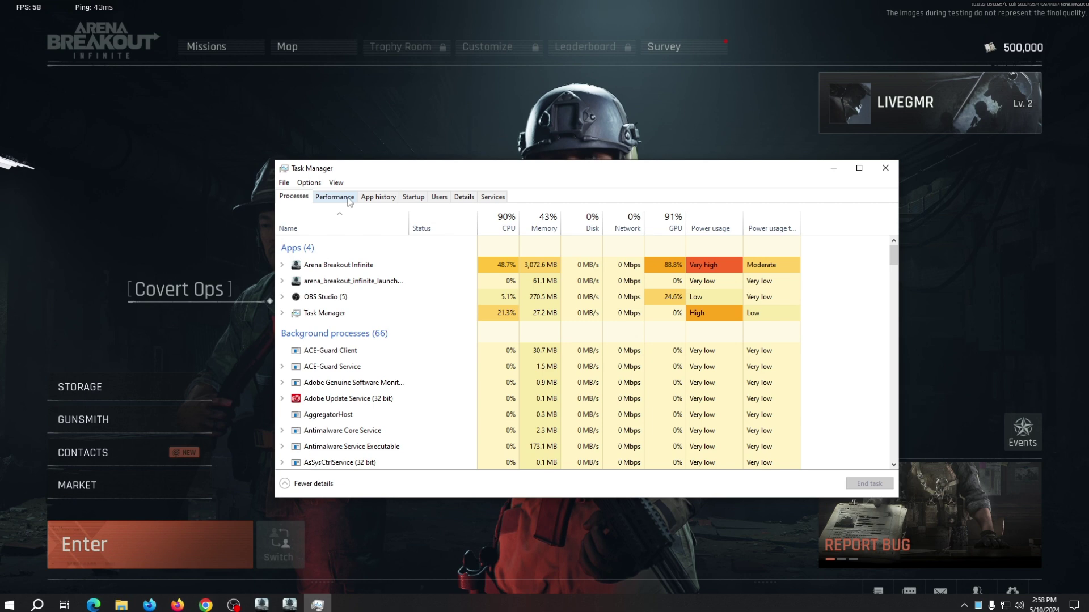
{"action": "left_click", "coordinate": [334, 197]}
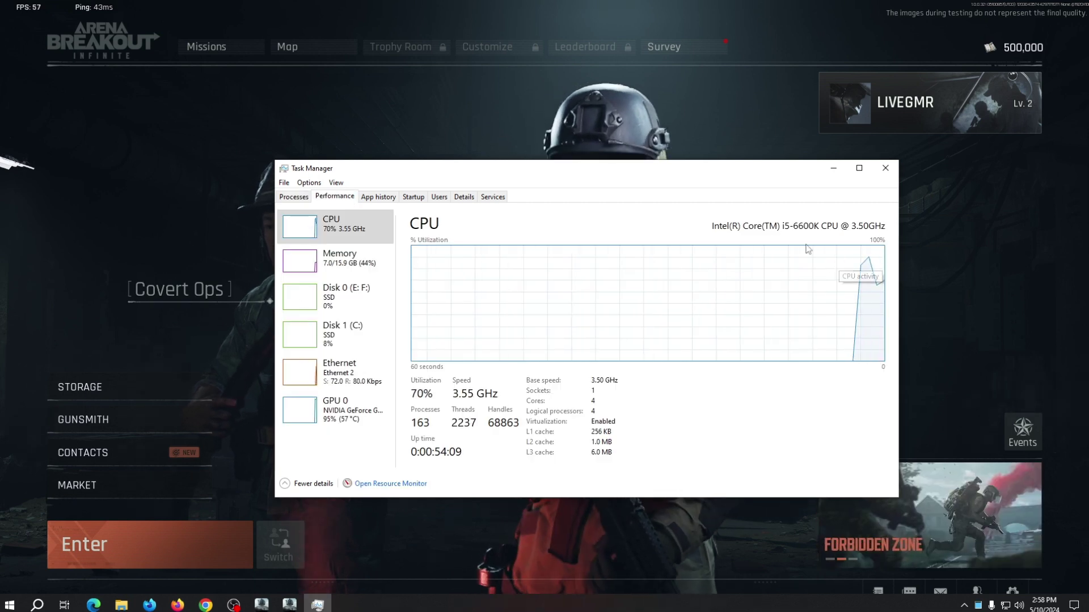
{"action": "left_click_drag", "start_coordinate": [754, 170], "coordinate": [722, 149]}
{"action": "mouse_move", "coordinate": [764, 240]}
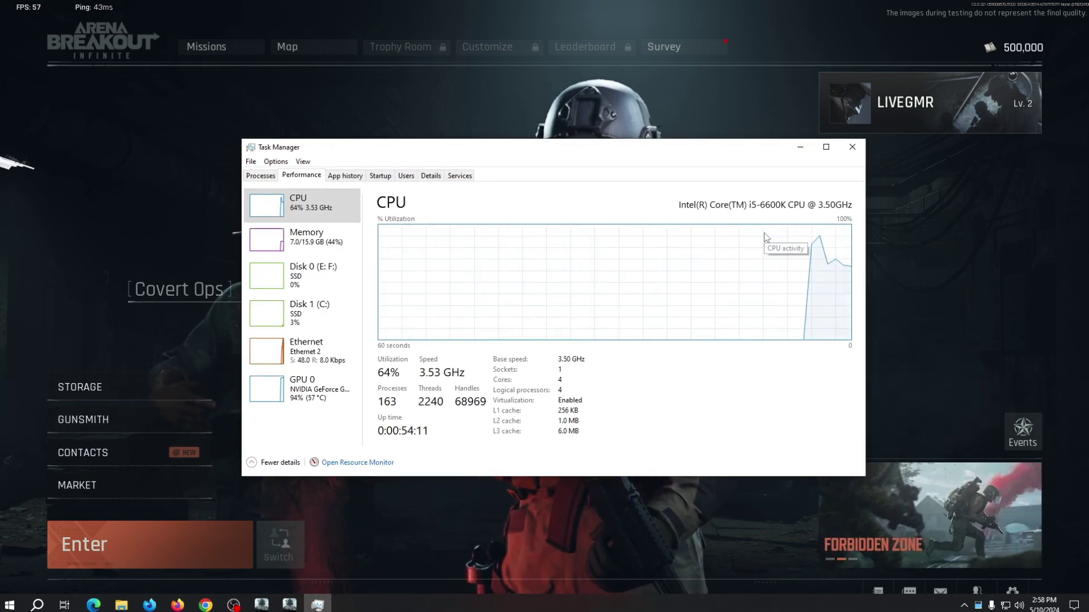
{"action": "left_click", "coordinate": [317, 399]}
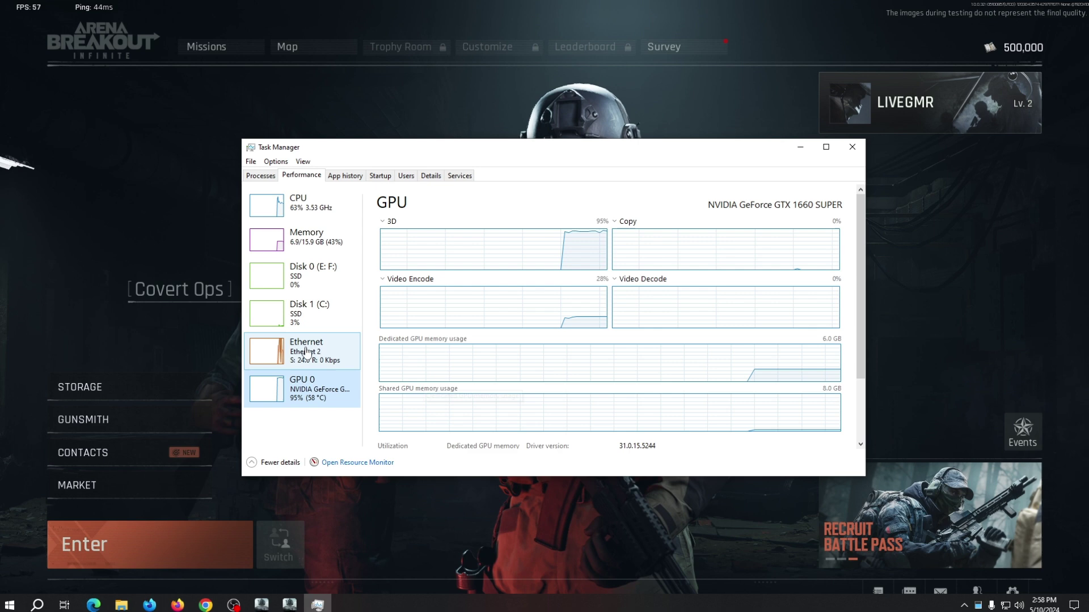
{"action": "left_click", "coordinate": [307, 221]}
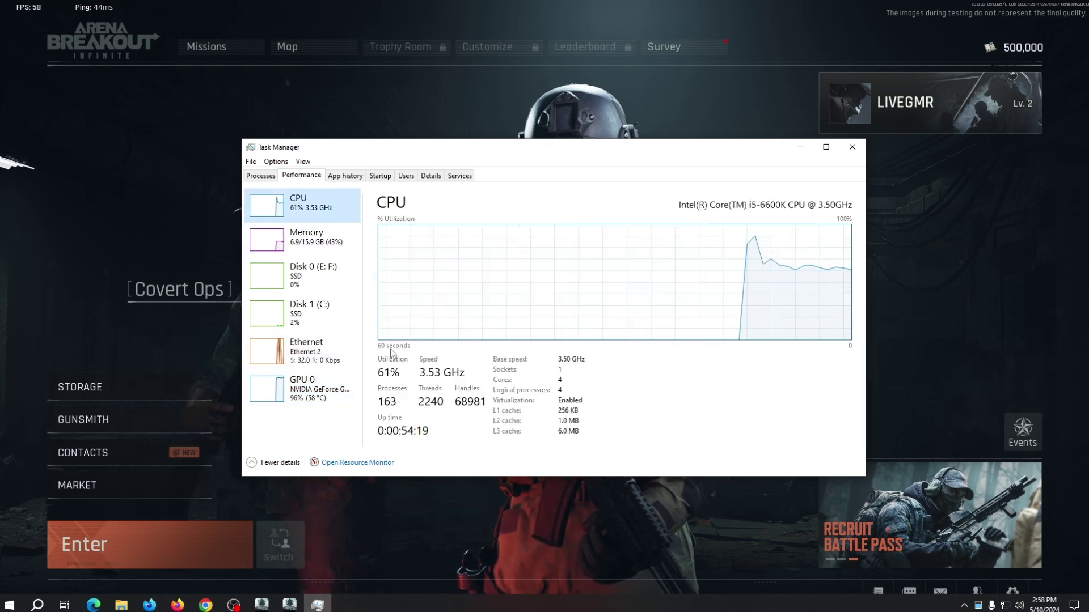
{"action": "left_click", "coordinate": [856, 151]}
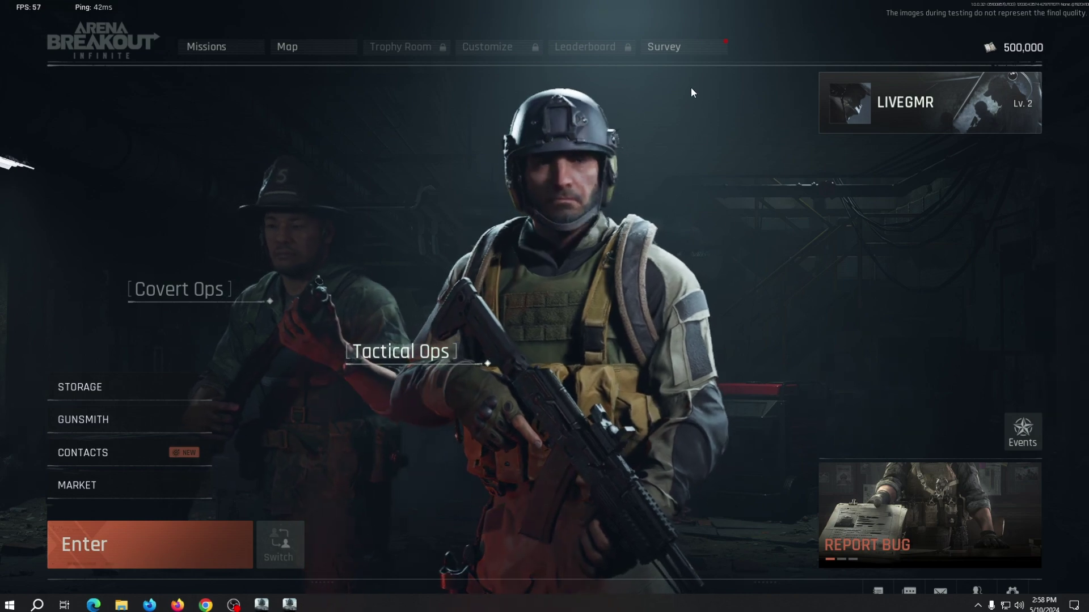
- Open and close the Survey, then open the STORAGE inventory
{"action": "left_click", "coordinate": [682, 52]}
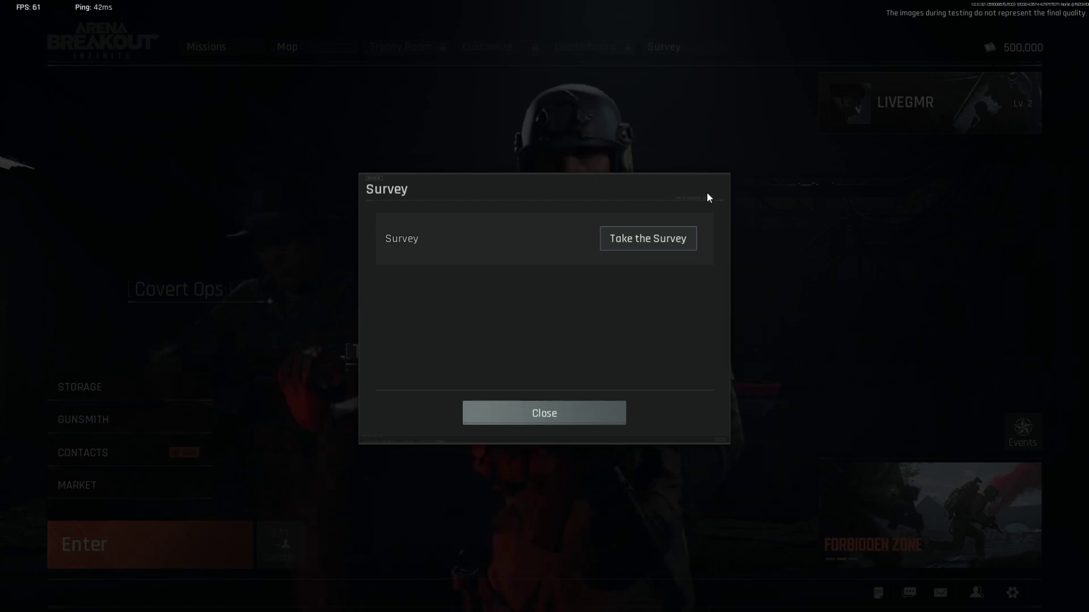
{"action": "left_click", "coordinate": [598, 408]}
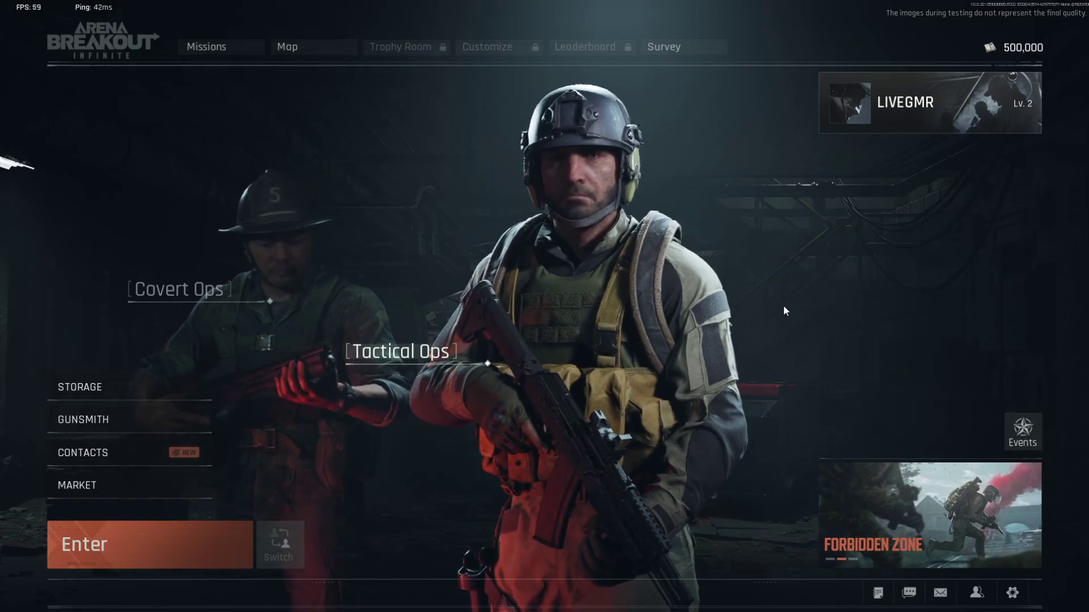
{"action": "left_click", "coordinate": [114, 389]}
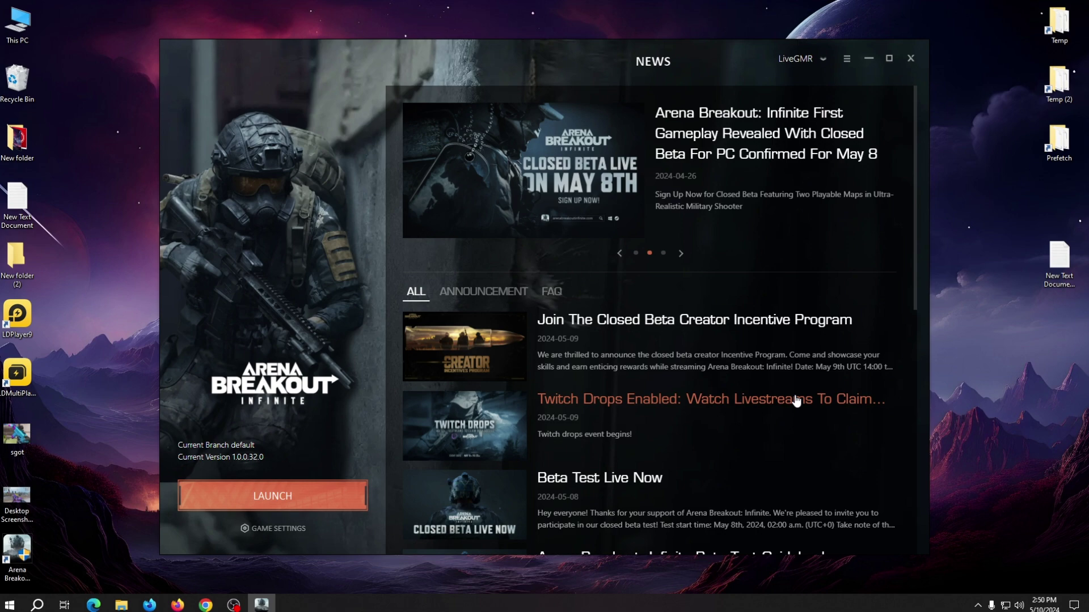
{"action": "right_click", "coordinate": [573, 605]}
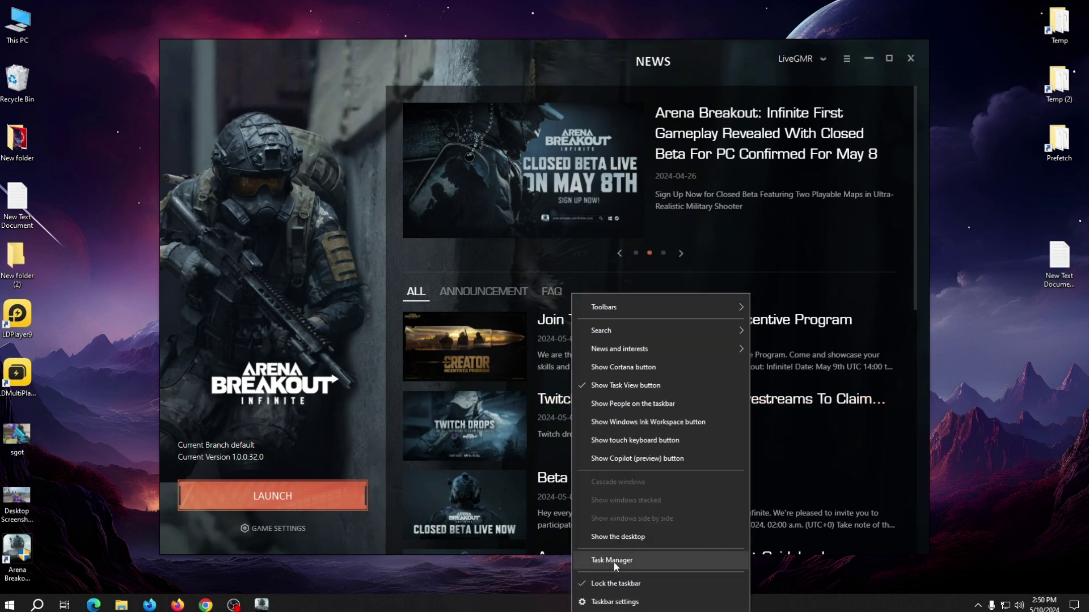
{"action": "left_click", "coordinate": [592, 559]}
{"action": "left_click", "coordinate": [436, 217]}
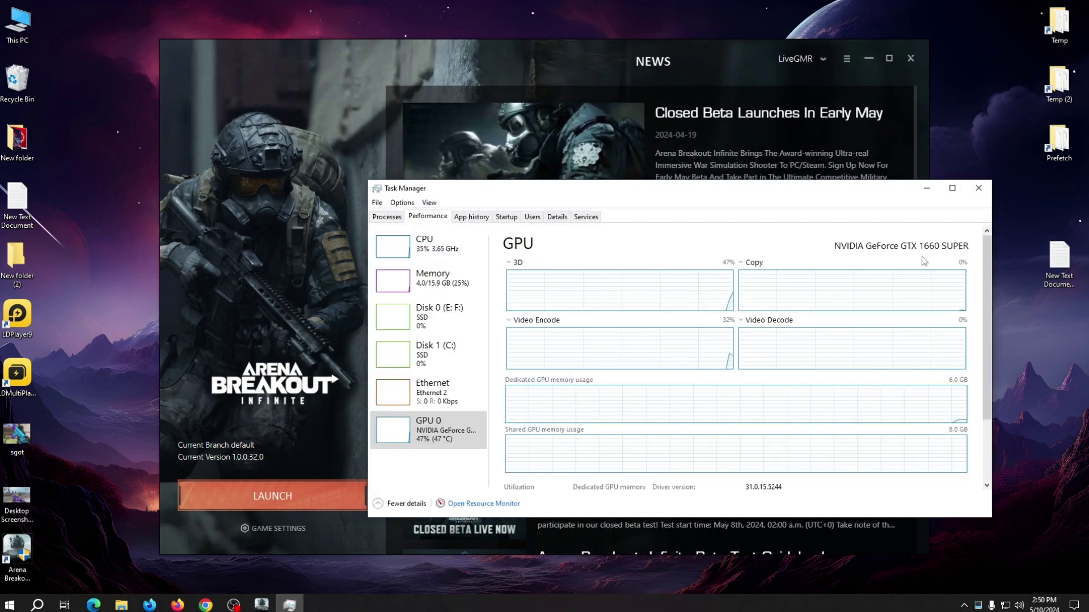
{"action": "left_click", "coordinate": [437, 255]}
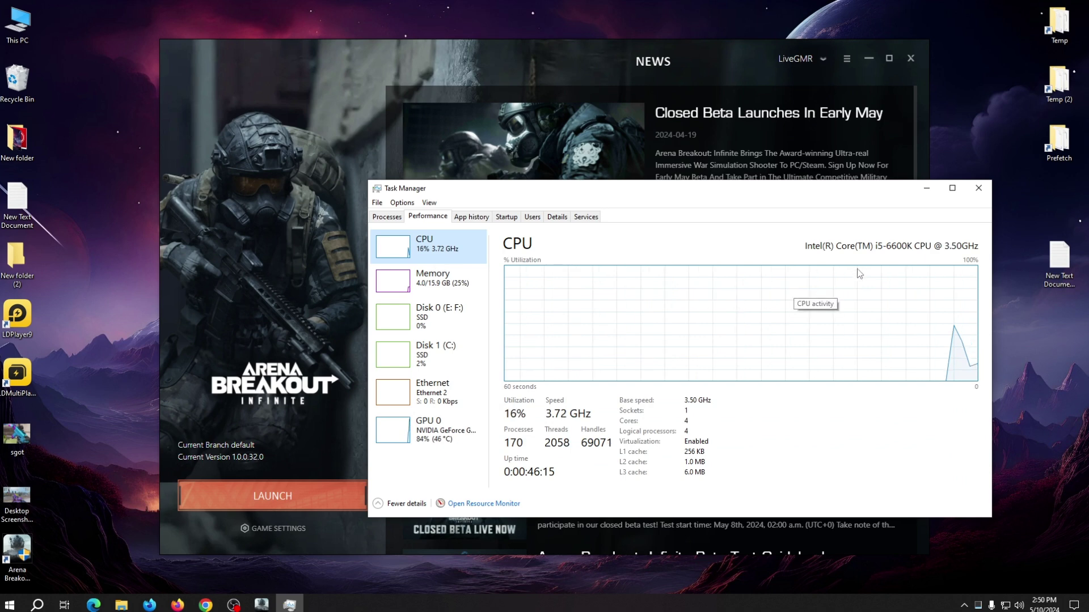
{"action": "left_click", "coordinate": [452, 446]}
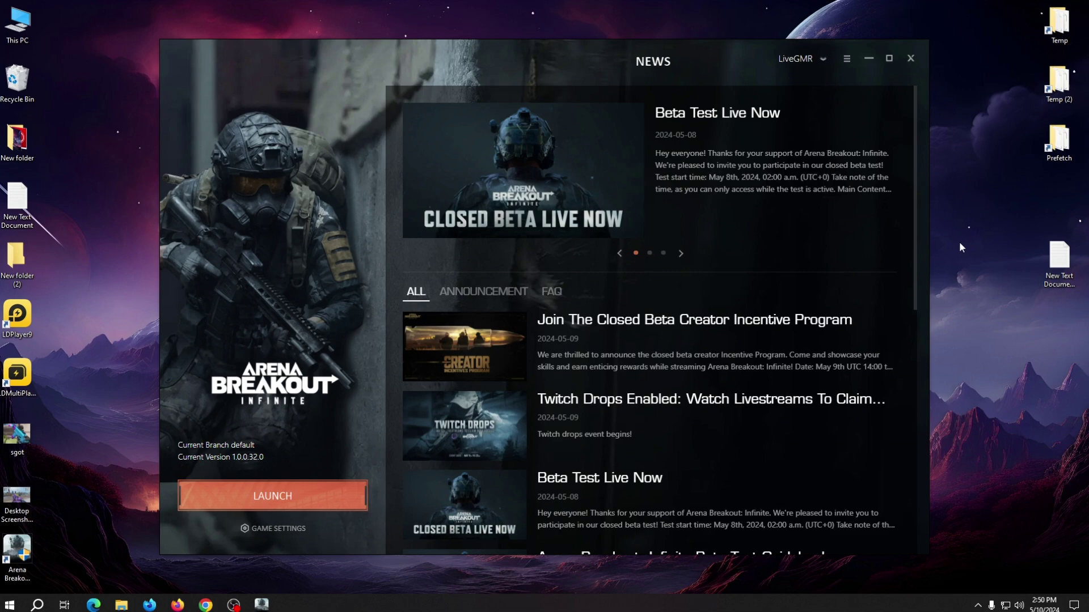
- Close Task Manager and open Device Manager with its Processors category expanded
{"action": "left_click", "coordinate": [979, 188]}
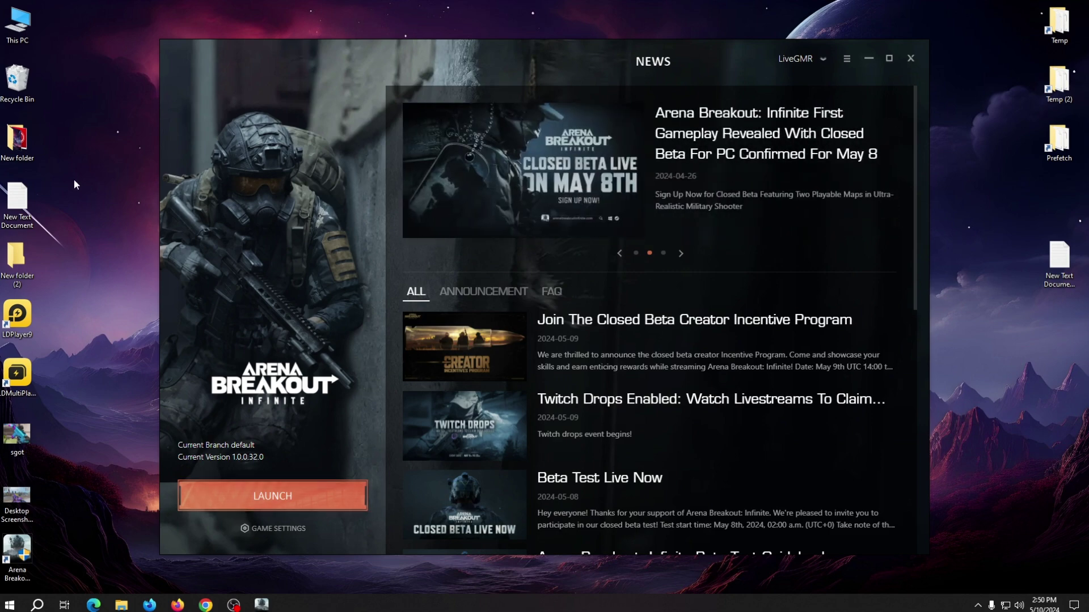
{"action": "left_click", "coordinate": [37, 605]}
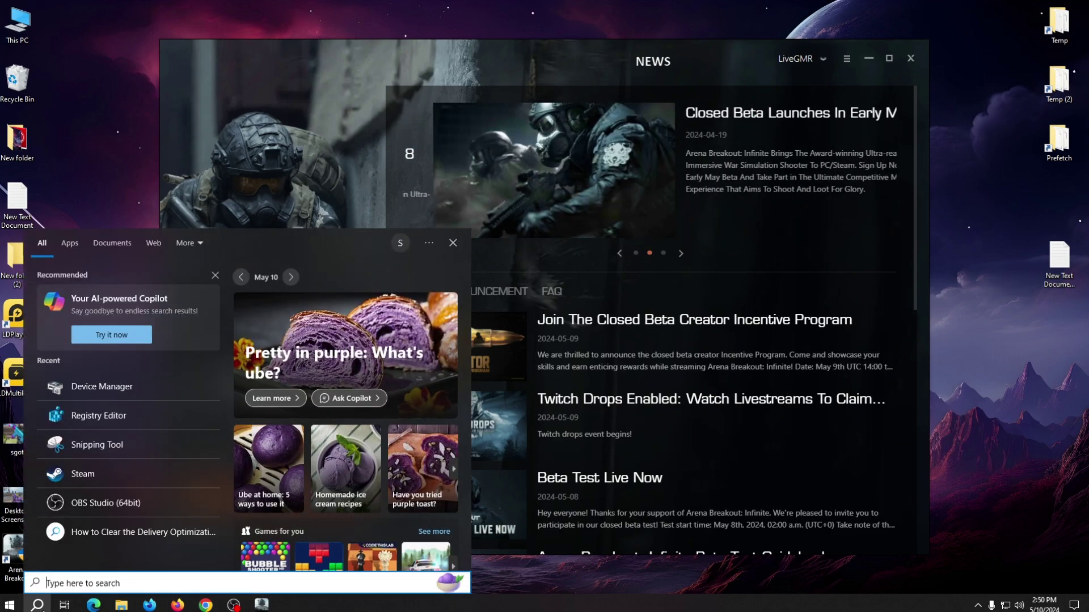
{"action": "left_click", "coordinate": [117, 391]}
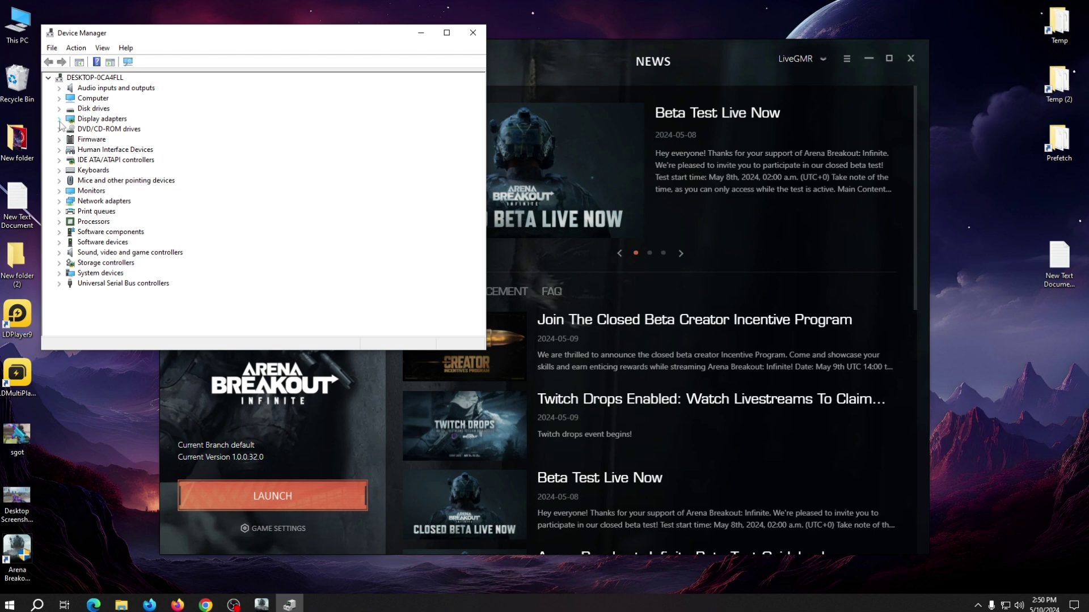
{"action": "left_click", "coordinate": [59, 222]}
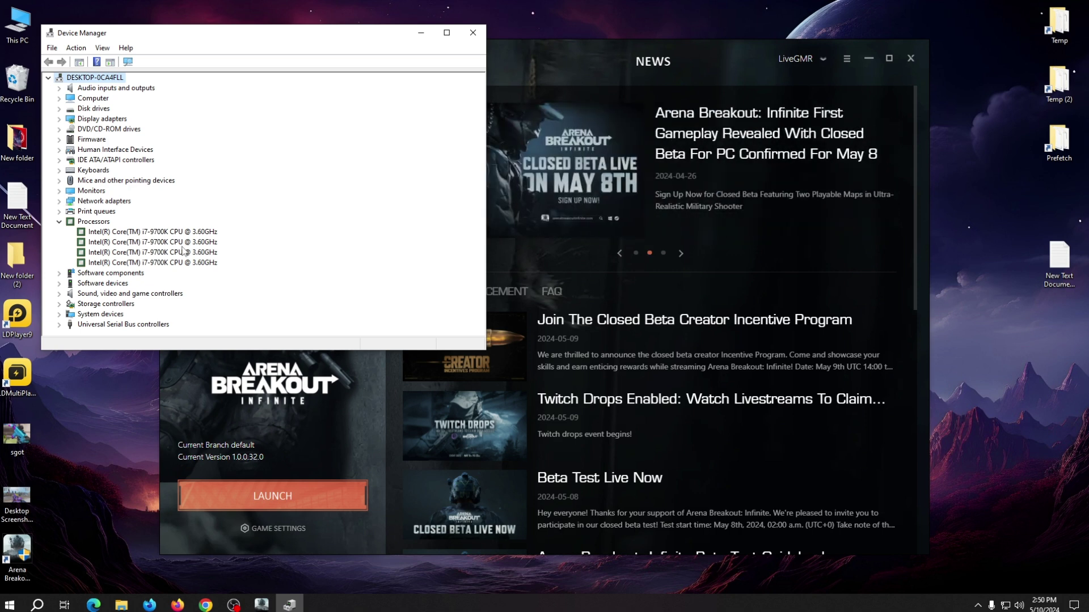
- Copy the last i7-9700K processor's Driver key value from its Details properties
{"action": "right_click", "coordinate": [153, 264]}
{"action": "left_click", "coordinate": [131, 263]}
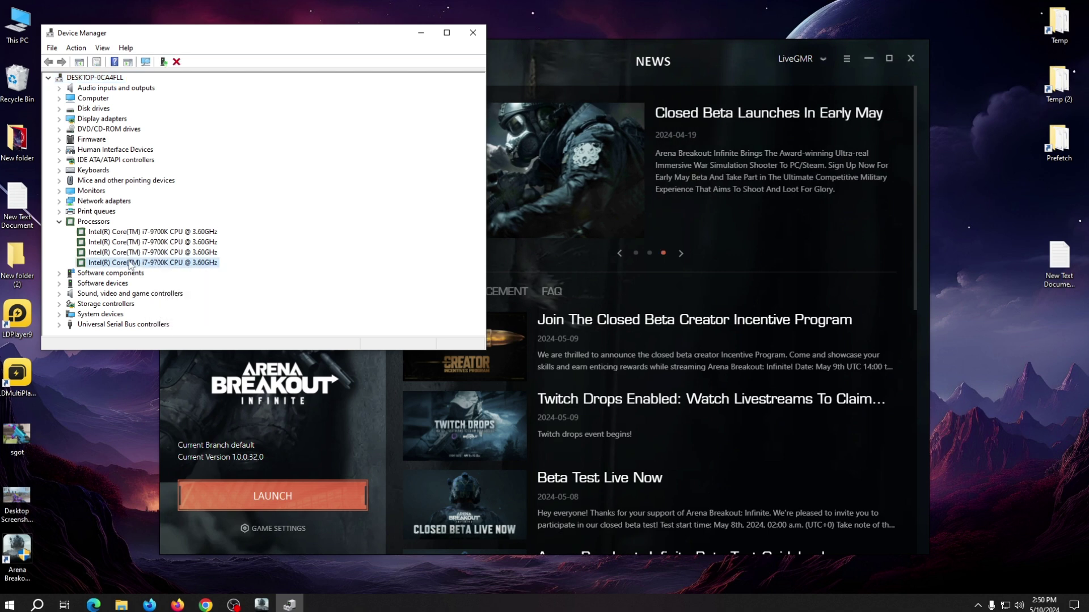
{"action": "right_click", "coordinate": [130, 263]}
{"action": "left_click", "coordinate": [156, 316]}
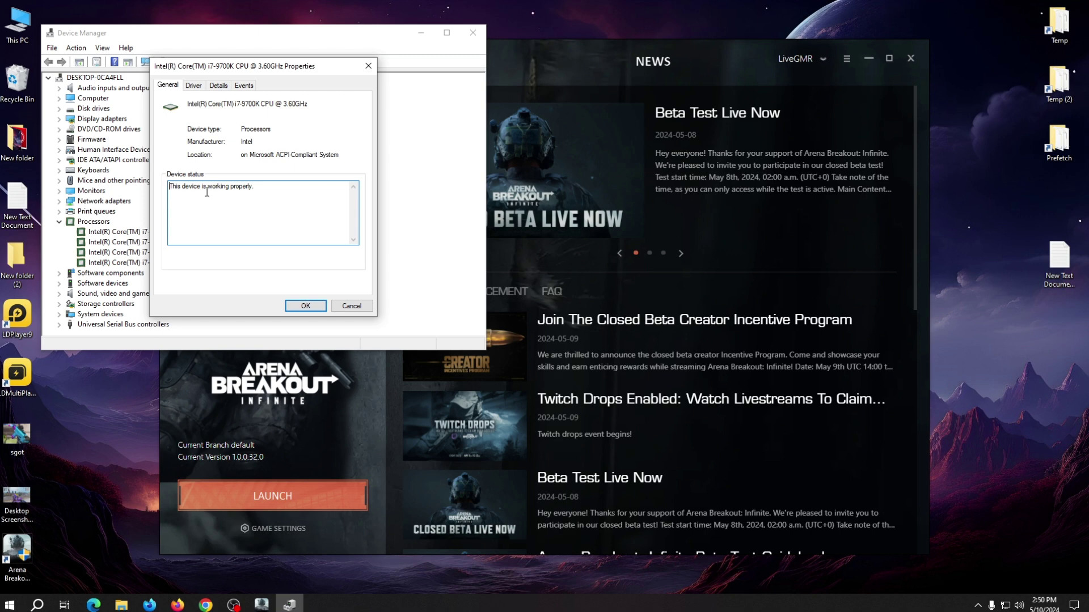
{"action": "left_click", "coordinate": [216, 86]}
{"action": "left_click", "coordinate": [208, 142]}
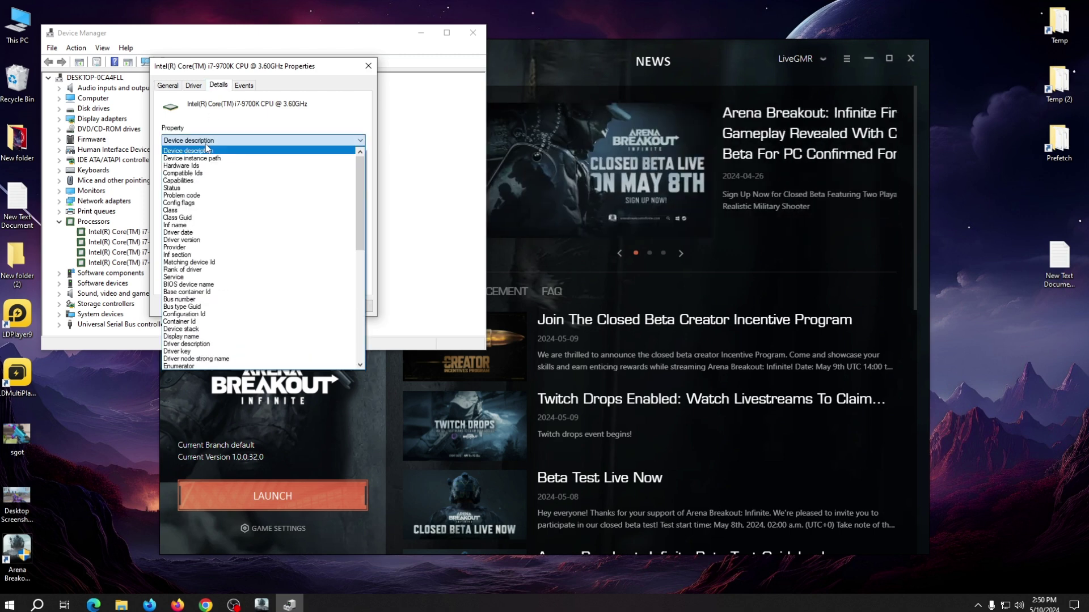
{"action": "left_click", "coordinate": [198, 352]}
{"action": "right_click", "coordinate": [222, 176]}
{"action": "left_click", "coordinate": [248, 180]}
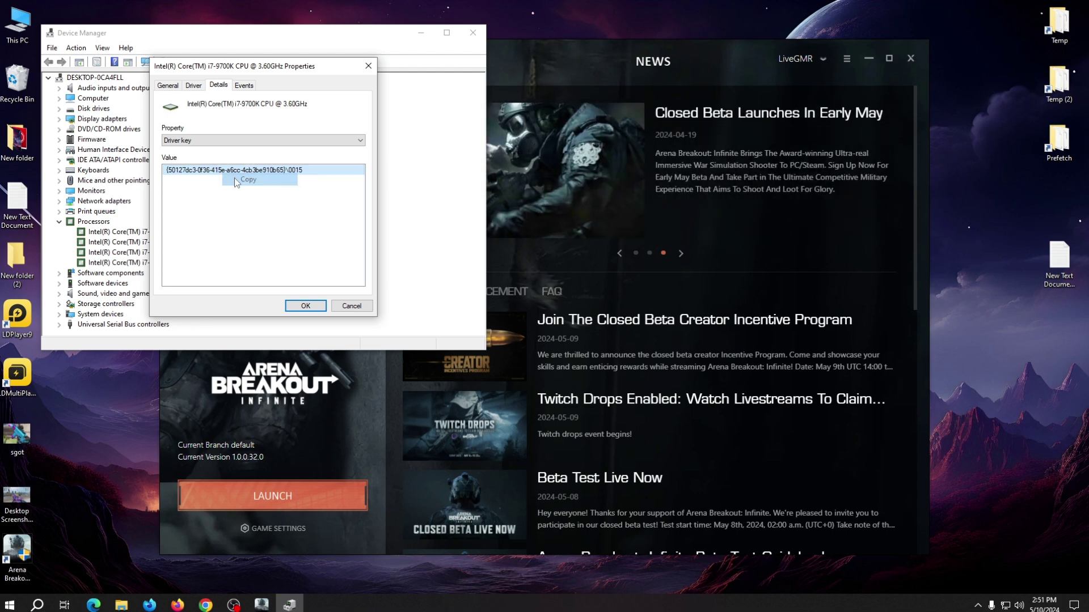
{"action": "left_click", "coordinate": [368, 66]}
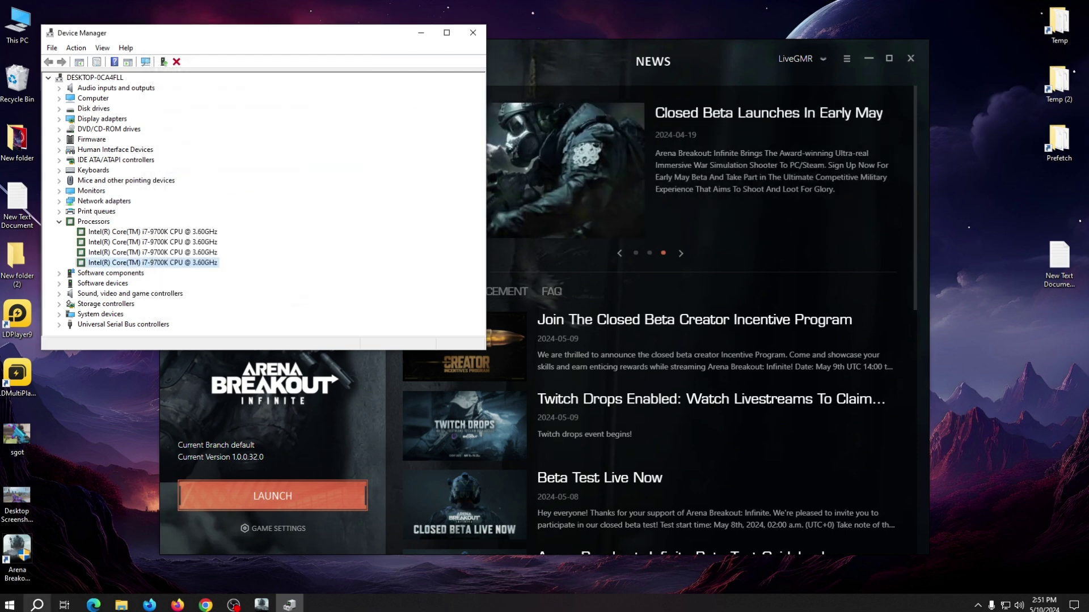
- Launch Registry Editor and expand HKEY_LOCAL_MACHINE\SYSTEM\CurrentControlSet\Enum
{"action": "left_click", "coordinate": [37, 605]}
{"action": "type", "text": "re"}
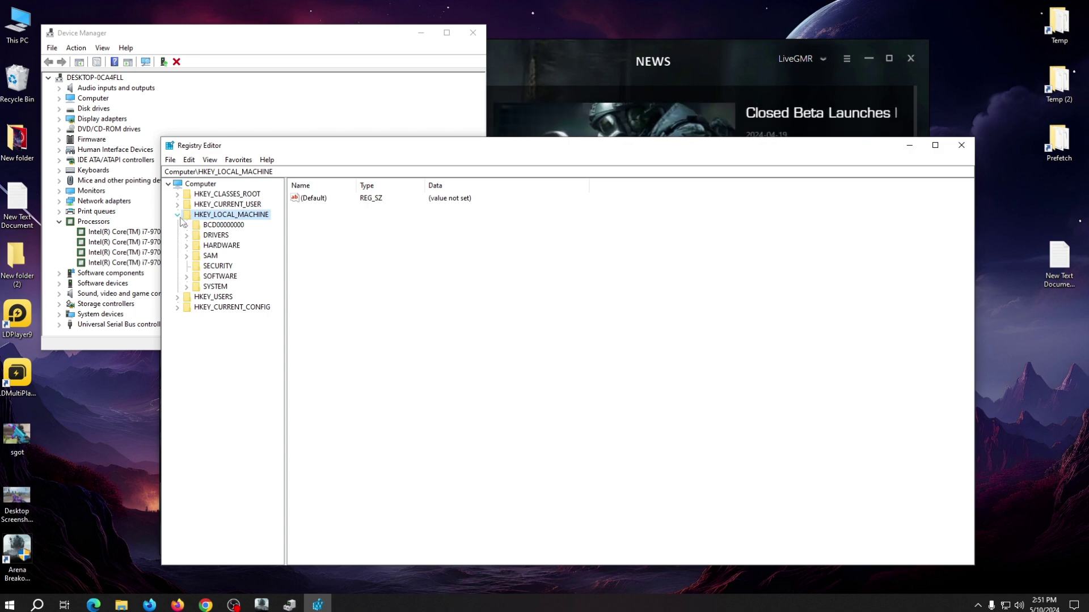
{"action": "left_click", "coordinate": [178, 214]}
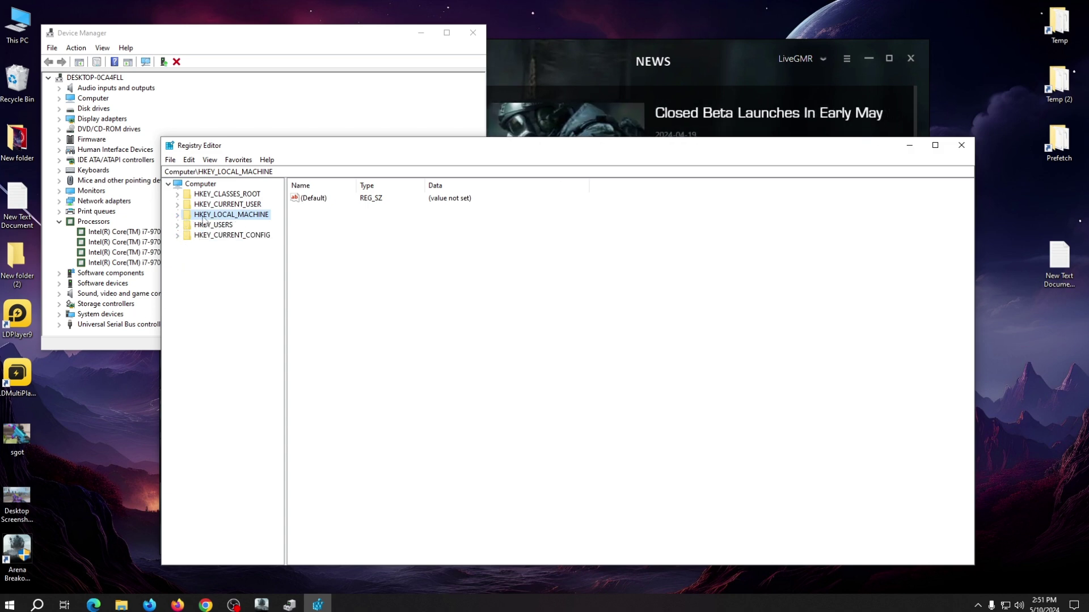
{"action": "left_click", "coordinate": [180, 216]}
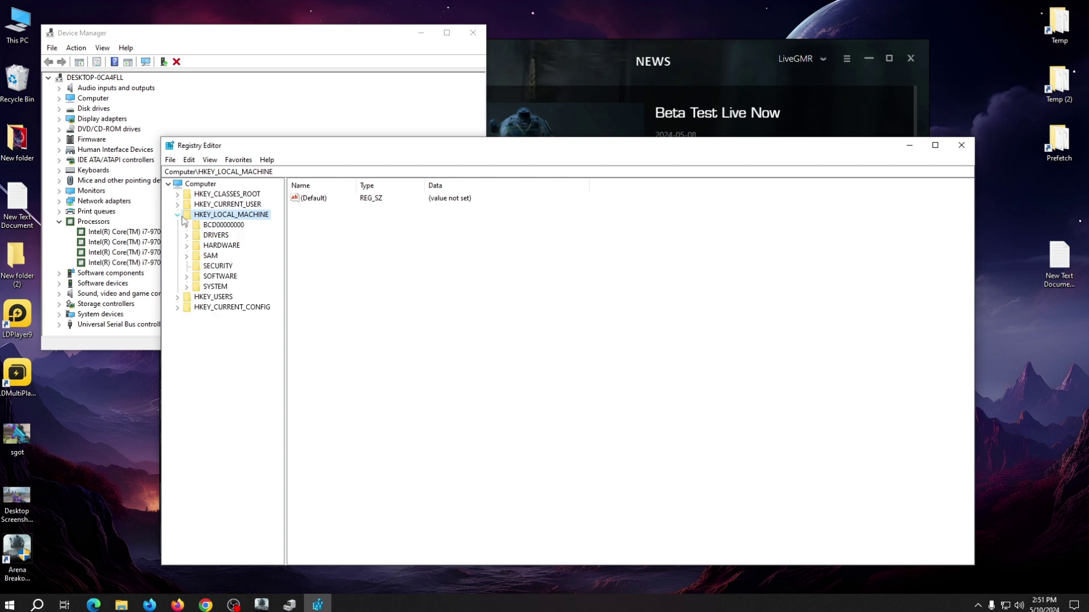
{"action": "left_click", "coordinate": [189, 290]}
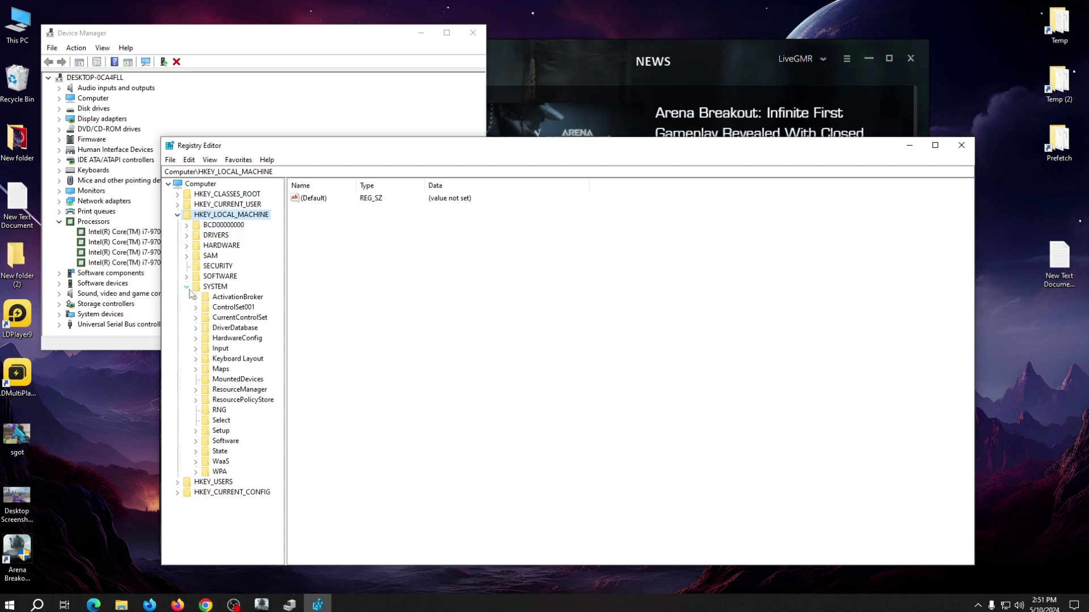
{"action": "left_click", "coordinate": [196, 318]}
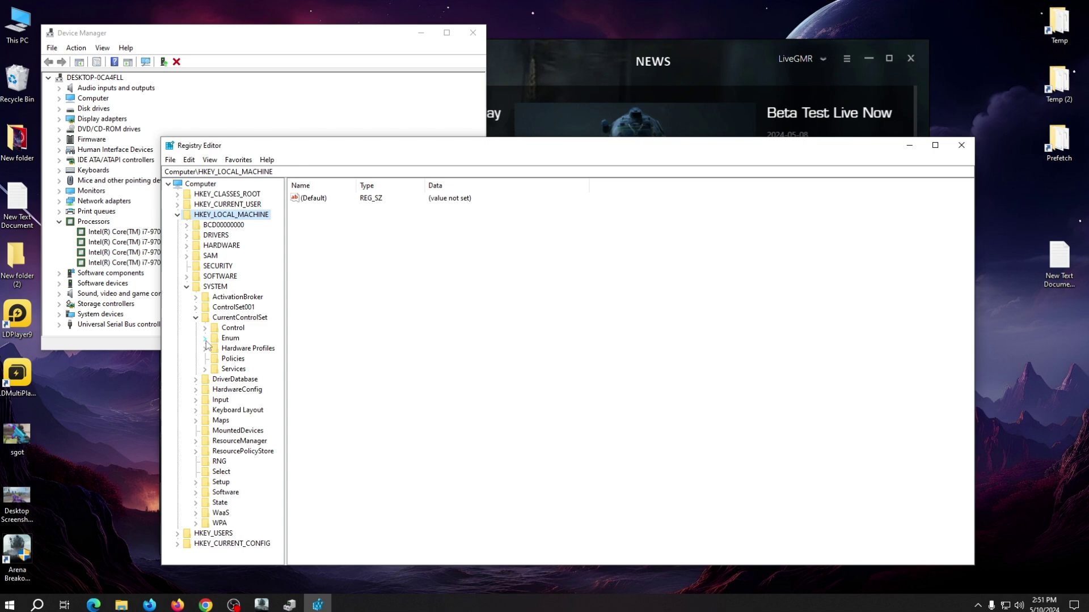
{"action": "left_click", "coordinate": [206, 340]}
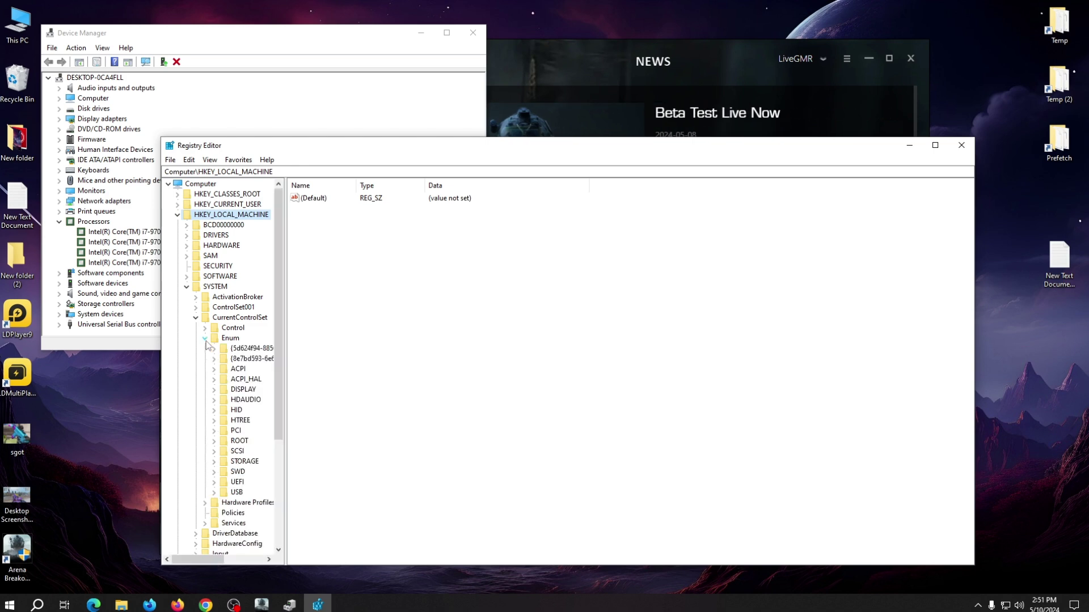
- Search the Enum branch for the pasted processor class GUID to reach GenuineIntel\_4
{"action": "key", "text": "ctrl+f"}
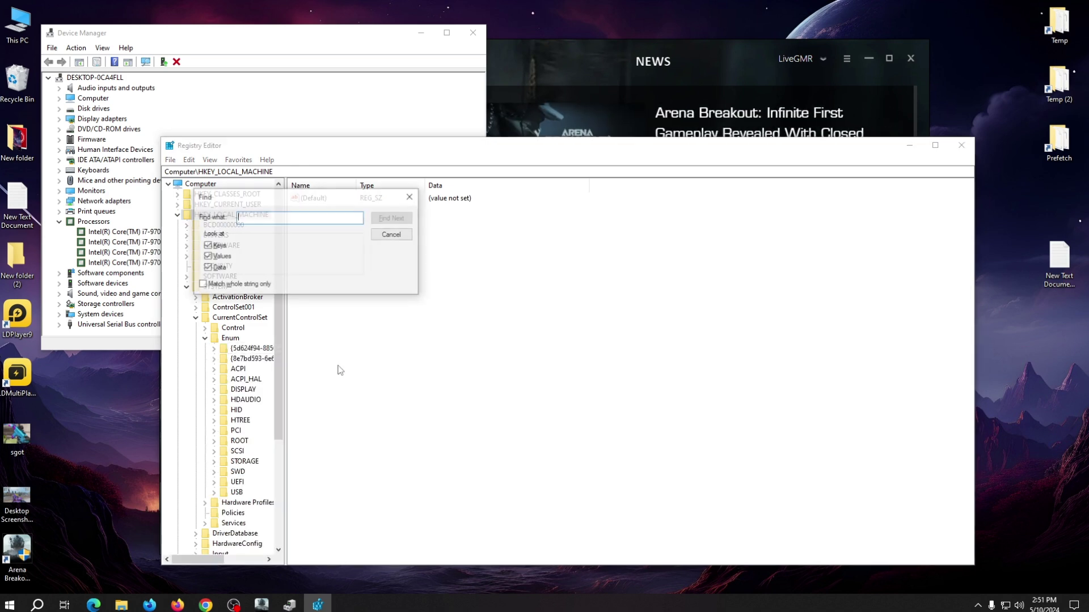
{"action": "key", "text": "ctrl+v"}
{"action": "left_click", "coordinate": [392, 218]}
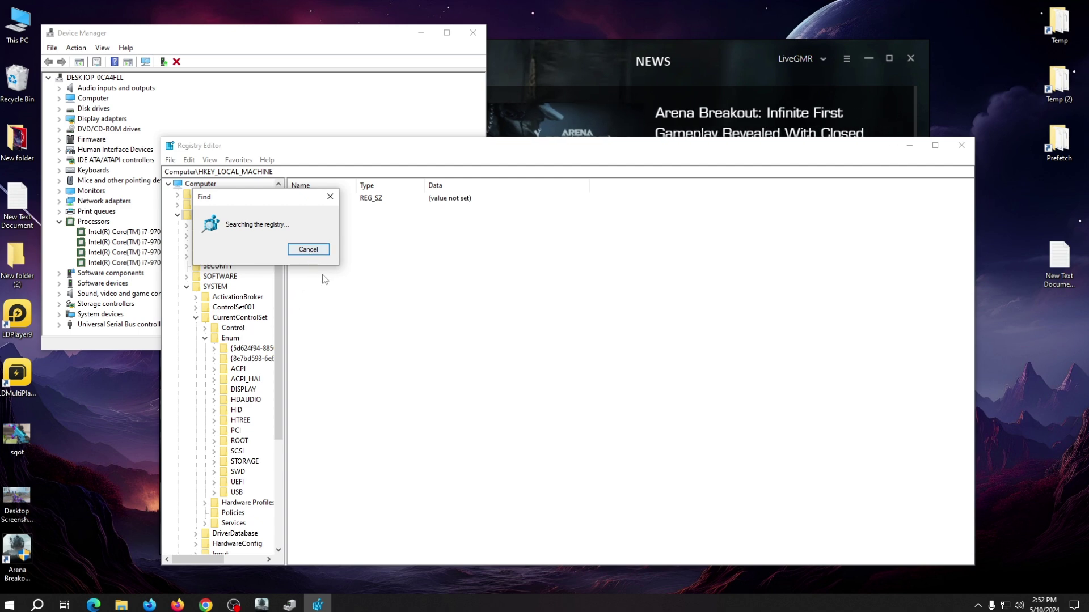
{"action": "left_click", "coordinate": [312, 250]}
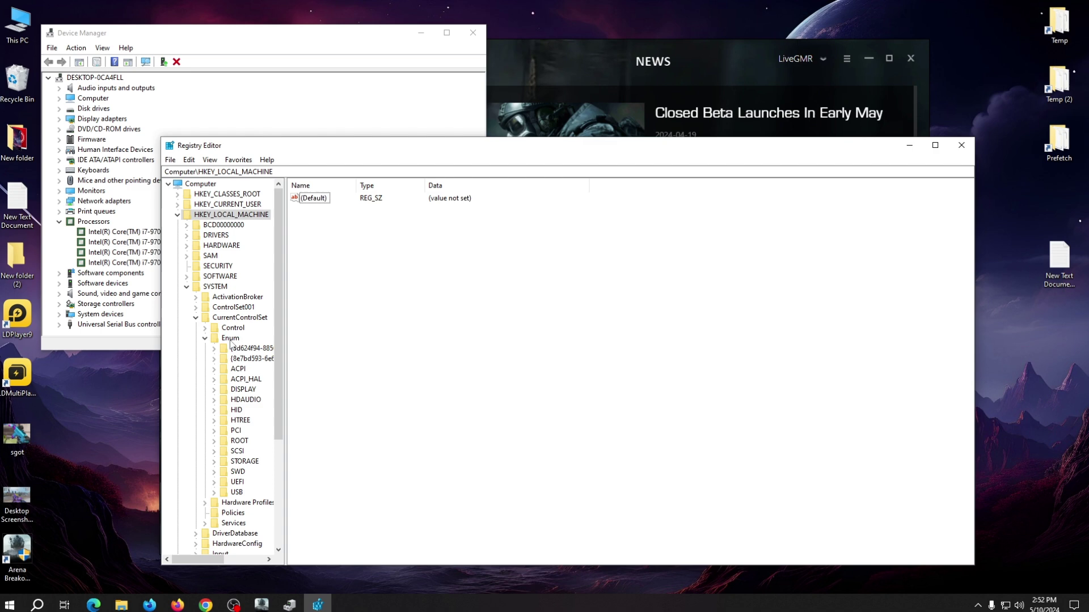
{"action": "left_click", "coordinate": [230, 339]}
{"action": "key", "text": "ctrl+f"}
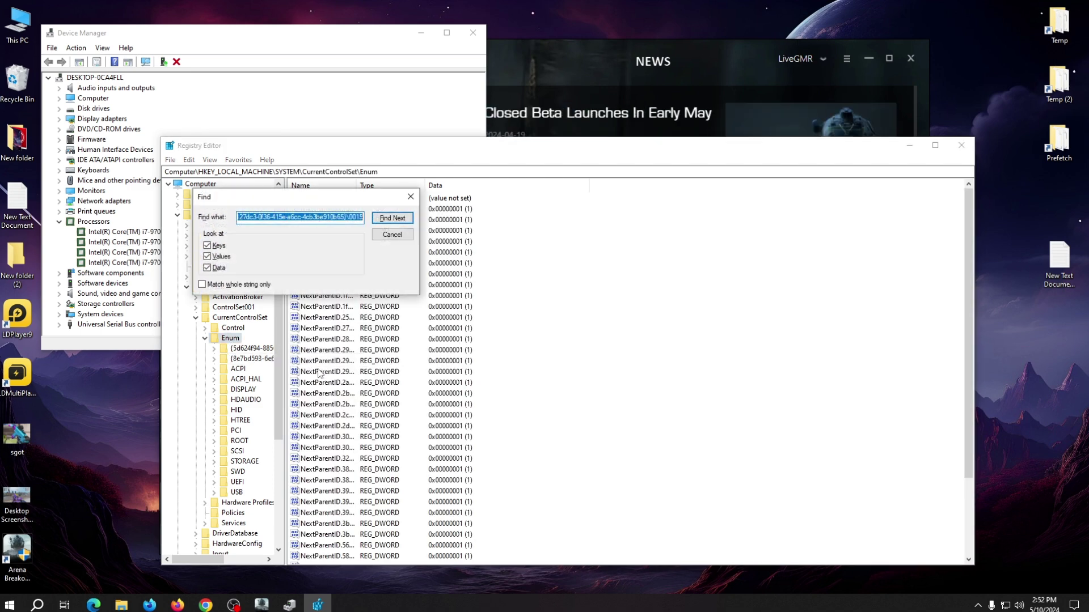
{"action": "key", "text": "Return"}
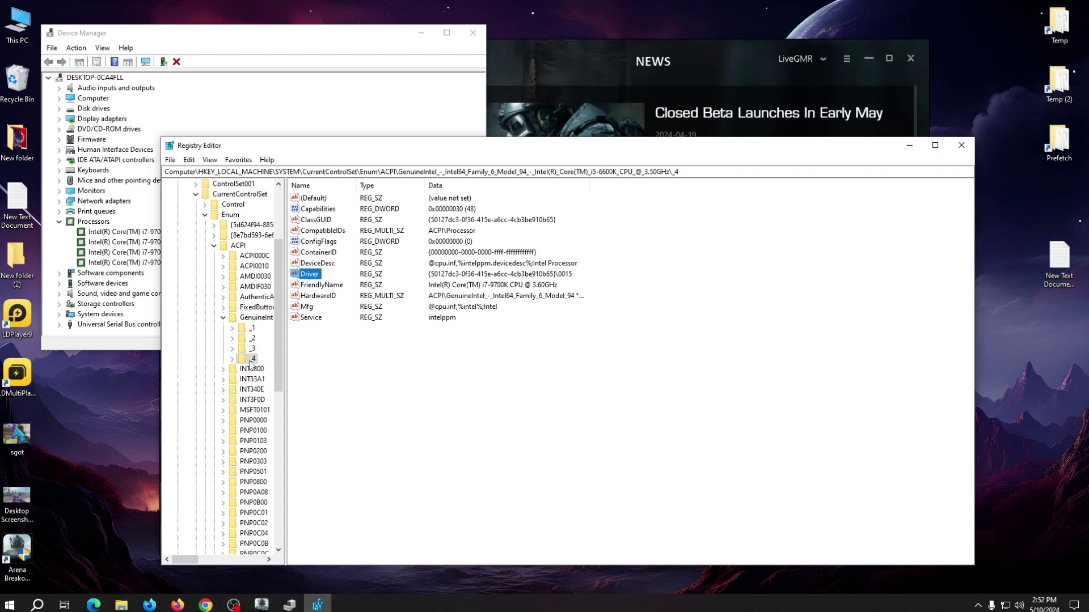
- Open the FriendlyName string (Intel Core i7-9700K) for editing, then switch to Chrome
{"action": "left_click", "coordinate": [322, 285]}
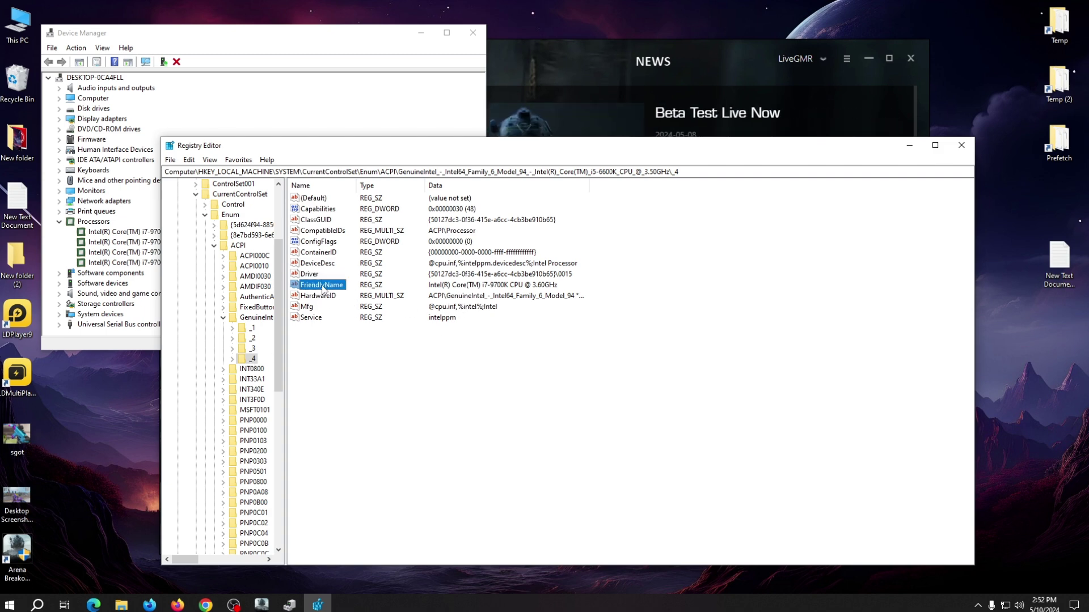
{"action": "right_click", "coordinate": [313, 289]}
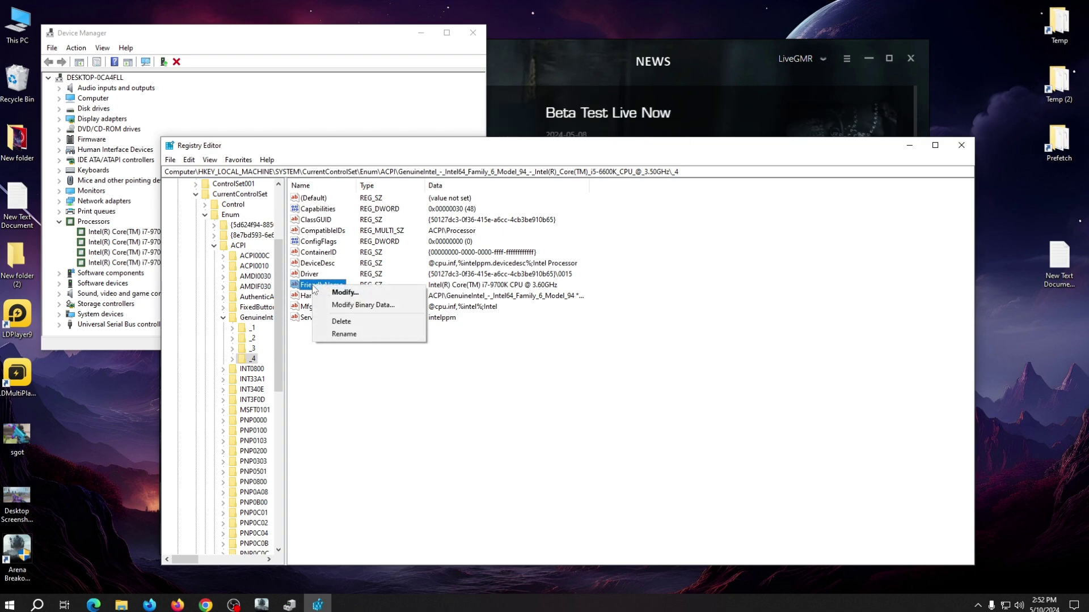
{"action": "left_click", "coordinate": [340, 294]}
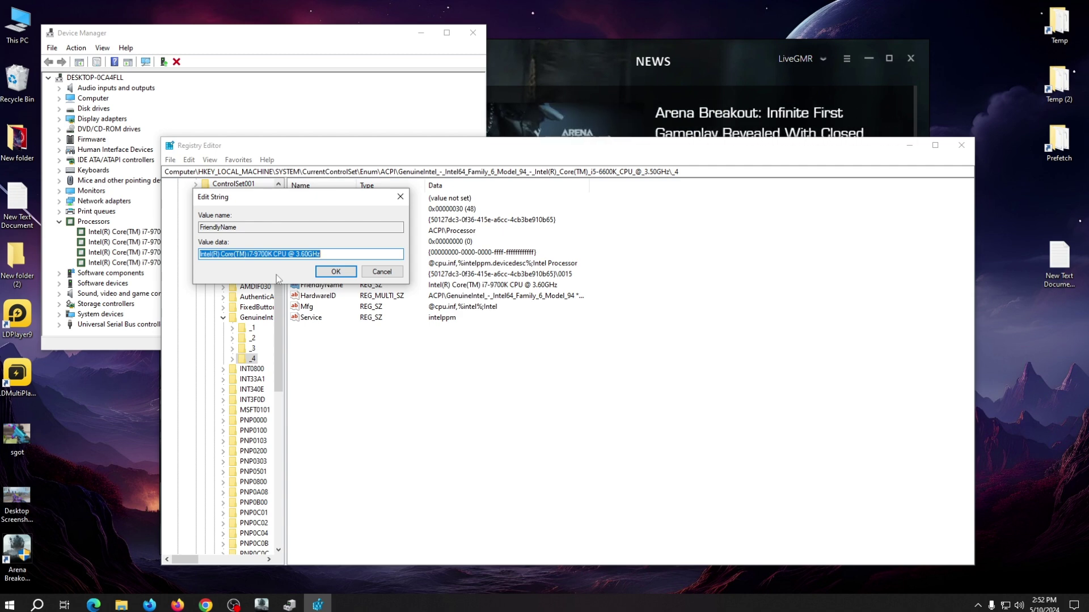
{"action": "left_click", "coordinate": [205, 605]}
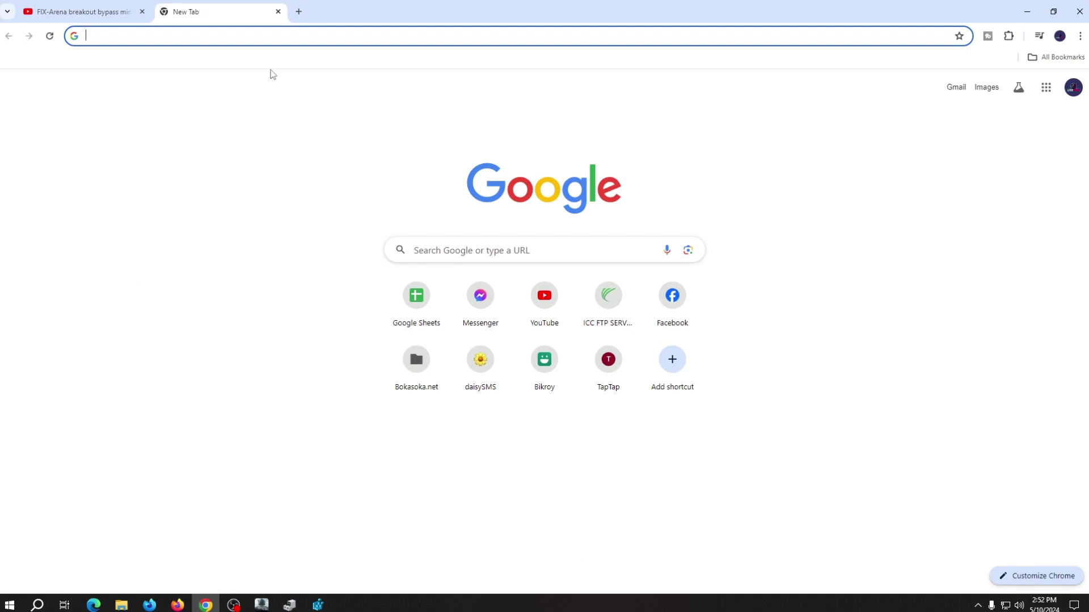
- Visit the Arena Breakout site, Google 'arenabreakout' in a new tab, and open the Steam result
{"action": "type", "text": "arenabreakout.com/#/"}
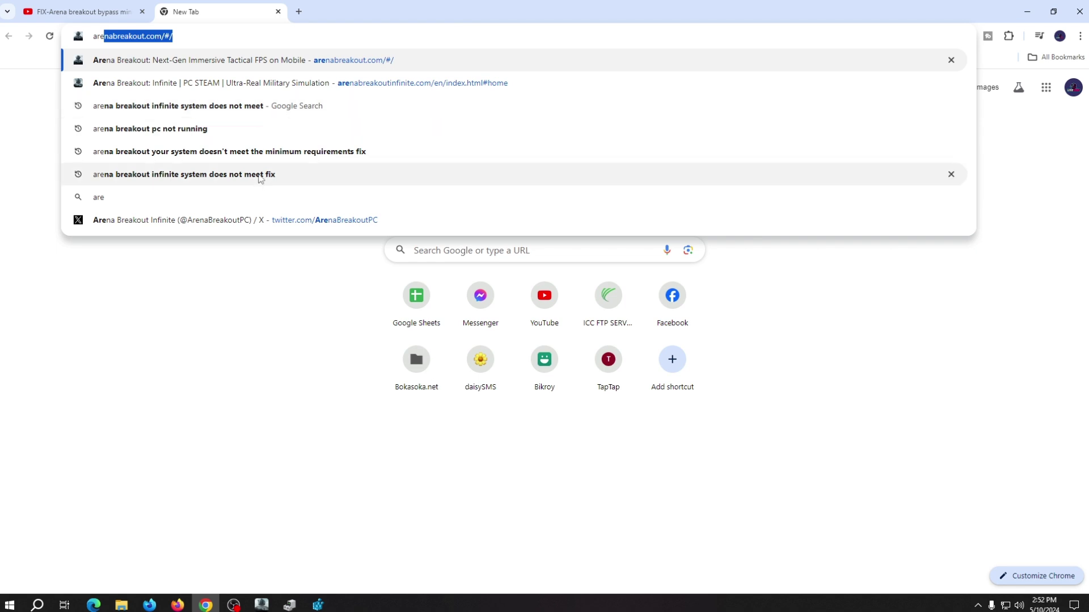
{"action": "key", "text": "Return"}
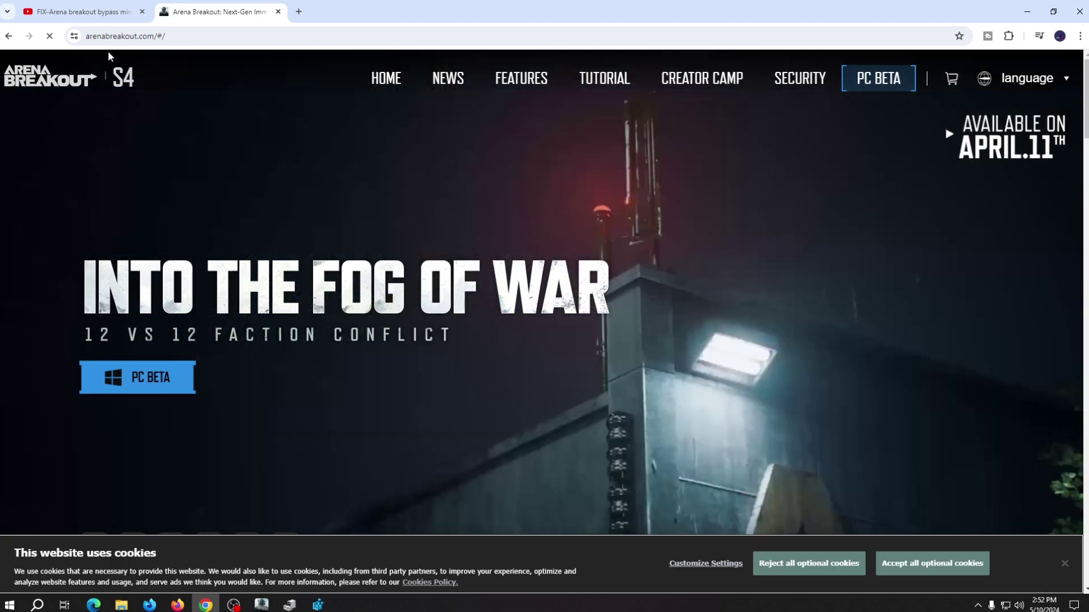
{"action": "double_click", "coordinate": [112, 36]}
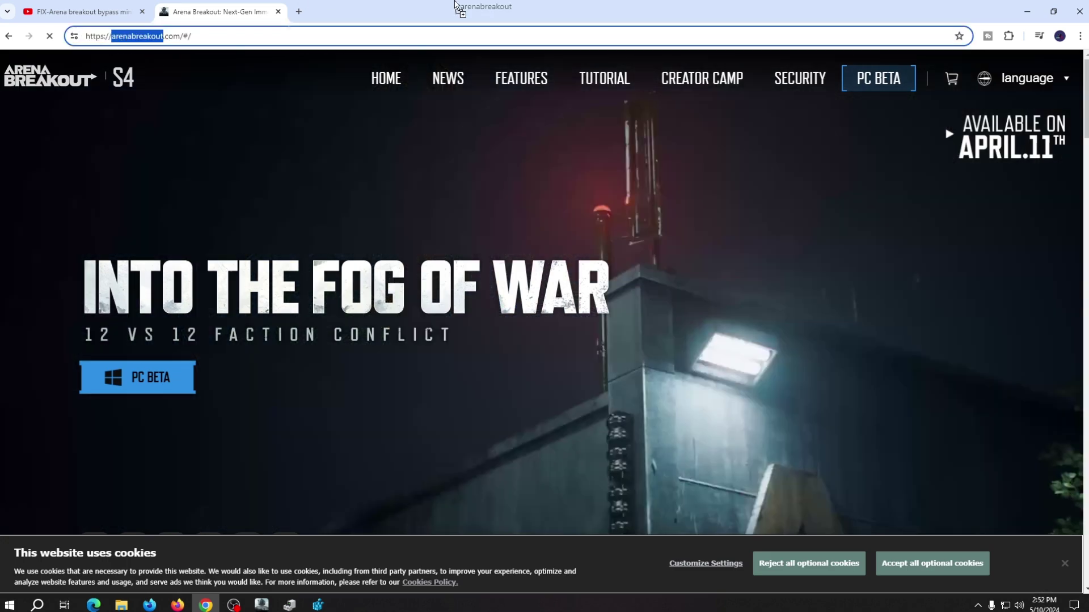
{"action": "left_click_drag", "start_coordinate": [112, 36], "coordinate": [471, 8]}
{"action": "scroll", "coordinate": [177, 329], "scroll_direction": "down", "scroll_amount": 1}
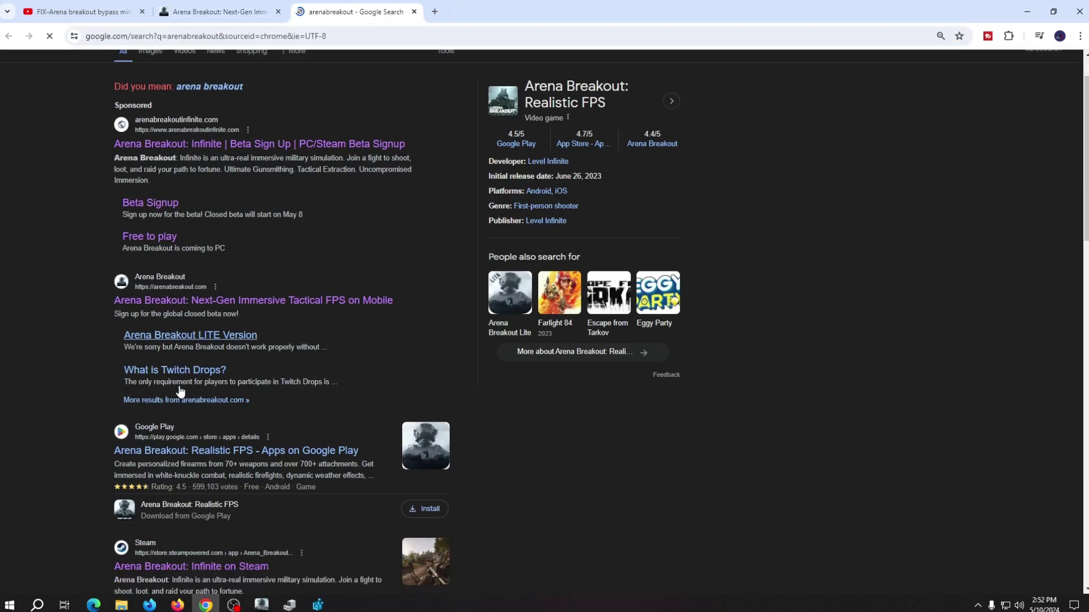
{"action": "scroll", "coordinate": [183, 301], "scroll_direction": "down", "scroll_amount": 3}
{"action": "scroll", "coordinate": [189, 267], "scroll_direction": "down", "scroll_amount": 3}
{"action": "left_click", "coordinate": [198, 230]}
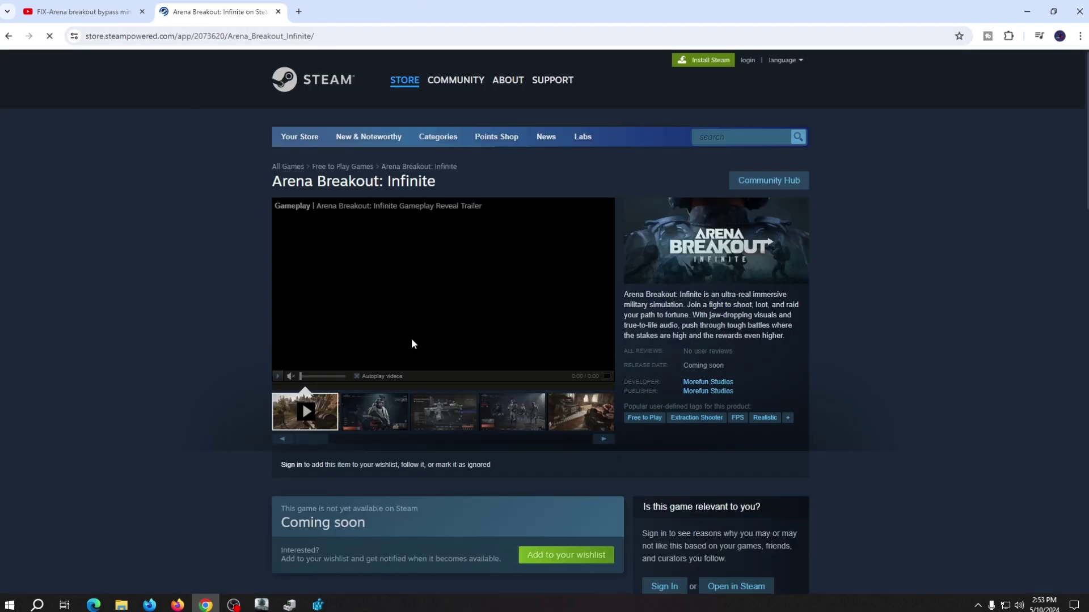
- Review the Steam minimum processor requirement (i7-9700 or Ryzen 7 3700X), then return to Registry Editor
{"action": "scroll", "coordinate": [408, 341], "scroll_direction": "down", "scroll_amount": 3}
{"action": "scroll", "coordinate": [408, 340], "scroll_direction": "down", "scroll_amount": 3}
{"action": "scroll", "coordinate": [409, 337], "scroll_direction": "down", "scroll_amount": 1}
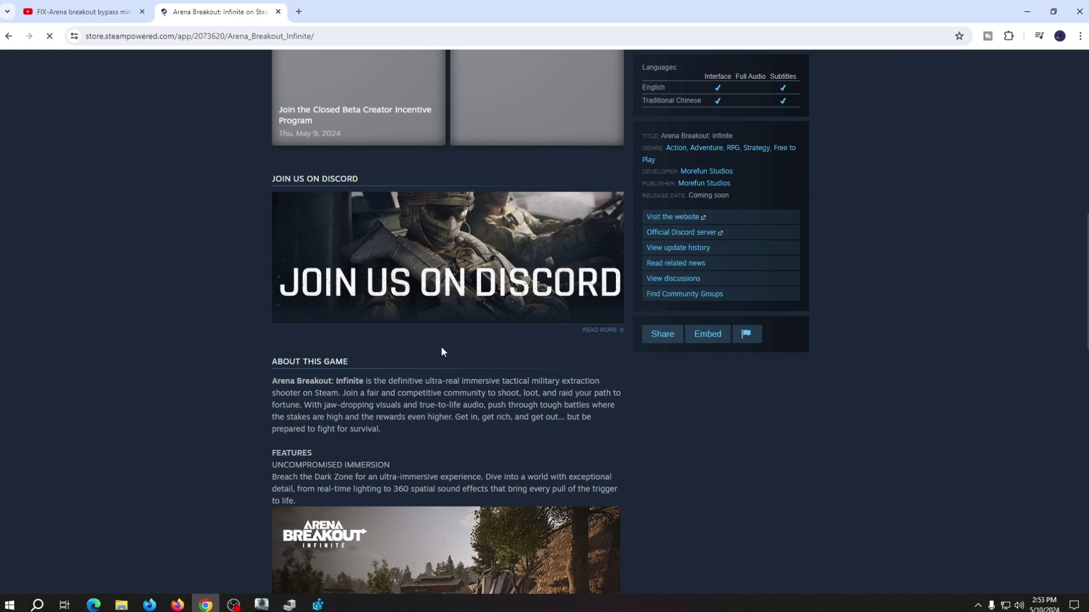
{"action": "scroll", "coordinate": [441, 348], "scroll_direction": "down", "scroll_amount": 10}
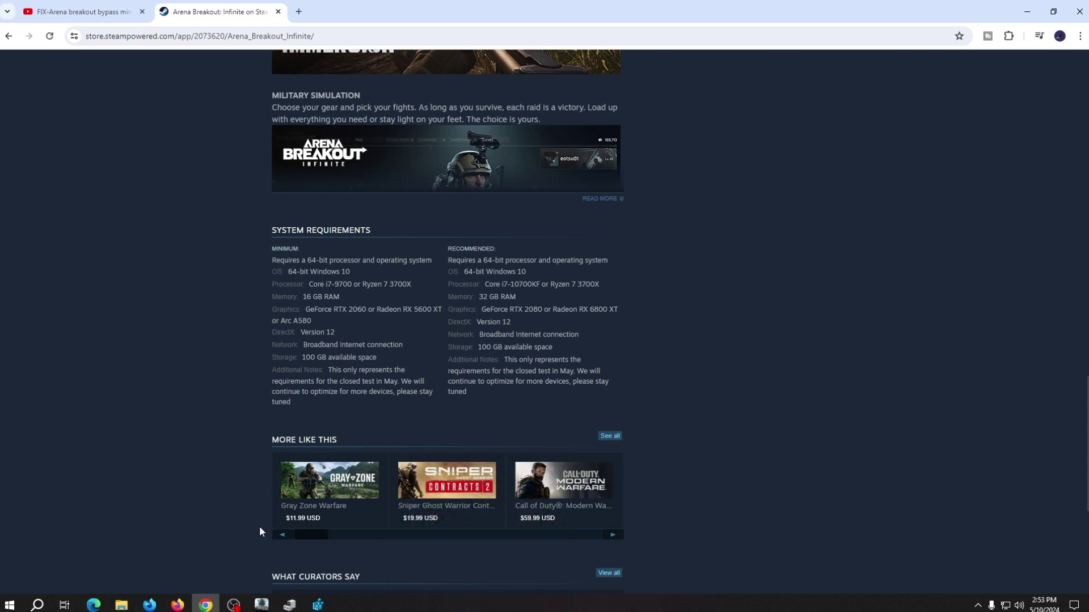
{"action": "left_click", "coordinate": [318, 605]}
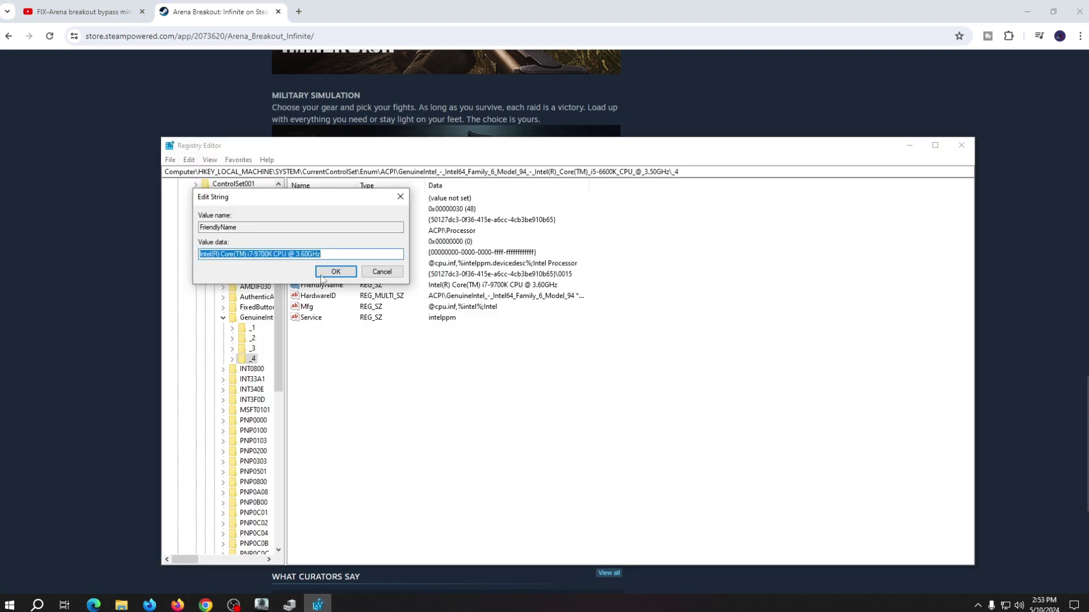
- Confirm the FriendlyName string and check FriendlyName under GenuineIntel keys _3, _2 and _1
{"action": "left_click", "coordinate": [382, 272]}
{"action": "left_click", "coordinate": [253, 349]}
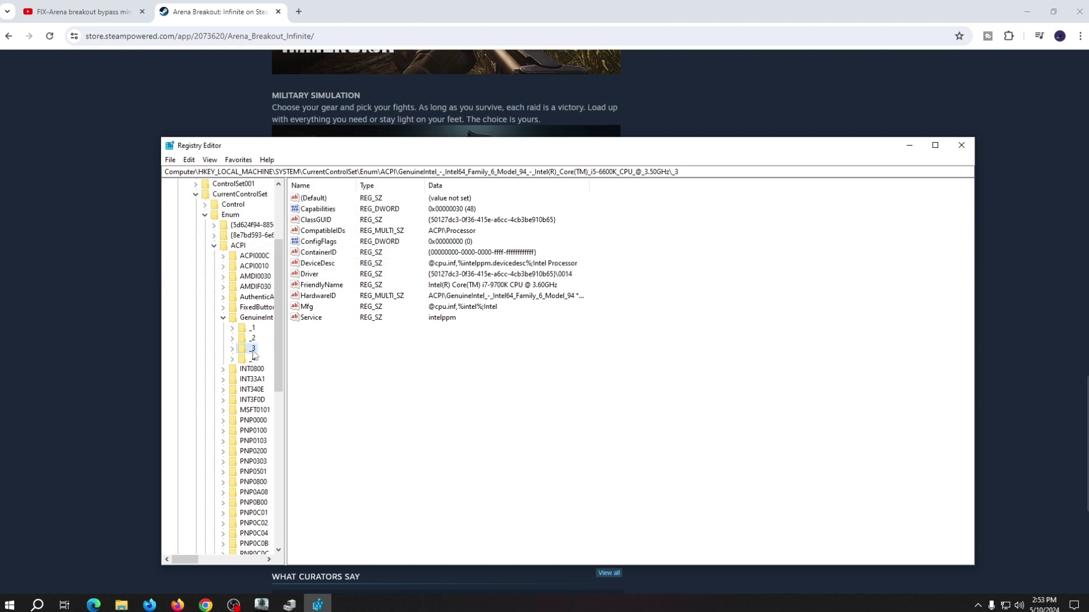
{"action": "right_click", "coordinate": [324, 286]}
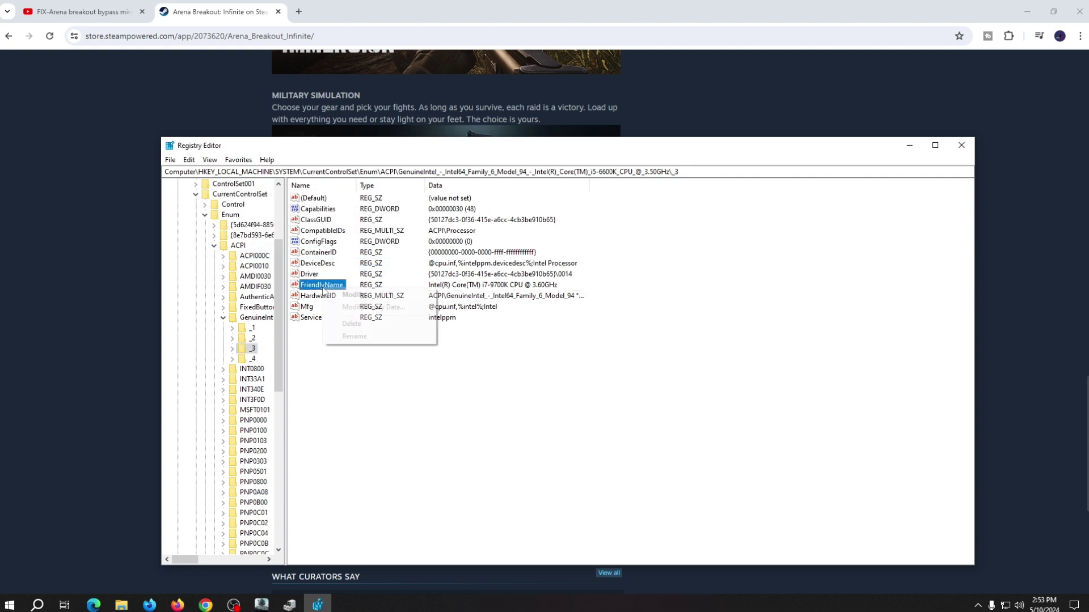
{"action": "left_click", "coordinate": [352, 295]}
{"action": "left_click", "coordinate": [416, 202]}
{"action": "left_click", "coordinate": [249, 339]}
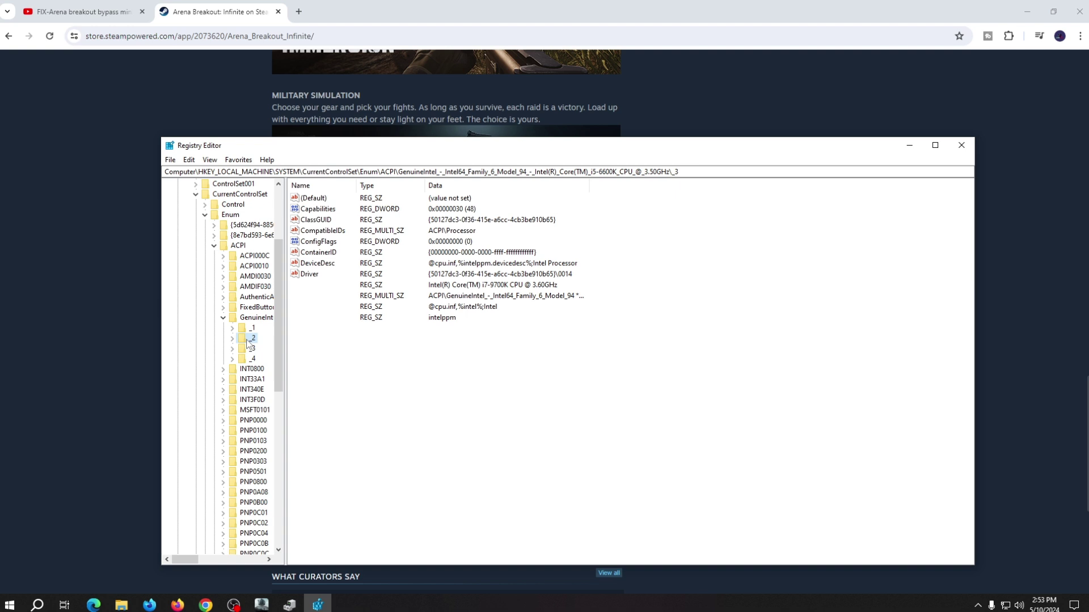
{"action": "left_click", "coordinate": [253, 330]}
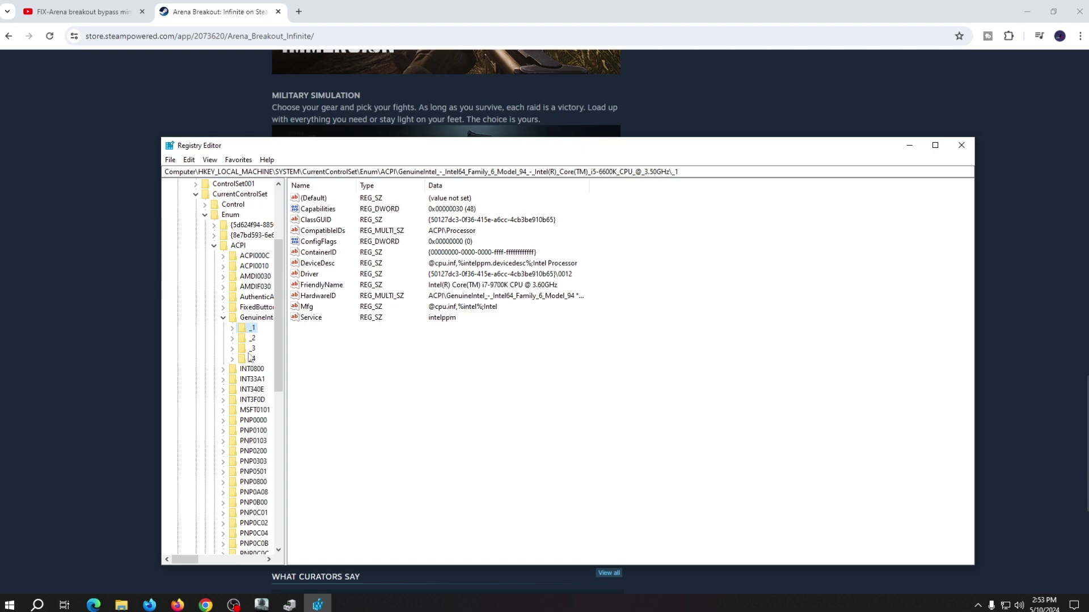
{"action": "left_click", "coordinate": [251, 348]}
- Confirm Device Manager lists four i7-9700K processors, close it, and relaunch Registry Editor
{"action": "left_click", "coordinate": [961, 145]}
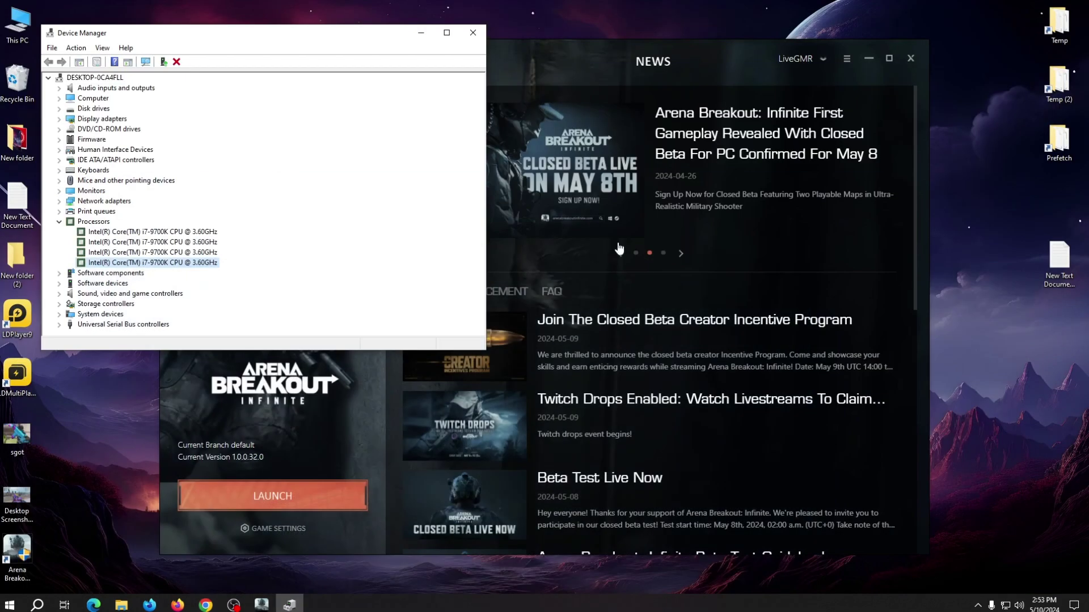
{"action": "left_click", "coordinate": [1027, 11]}
{"action": "left_click", "coordinate": [473, 33]}
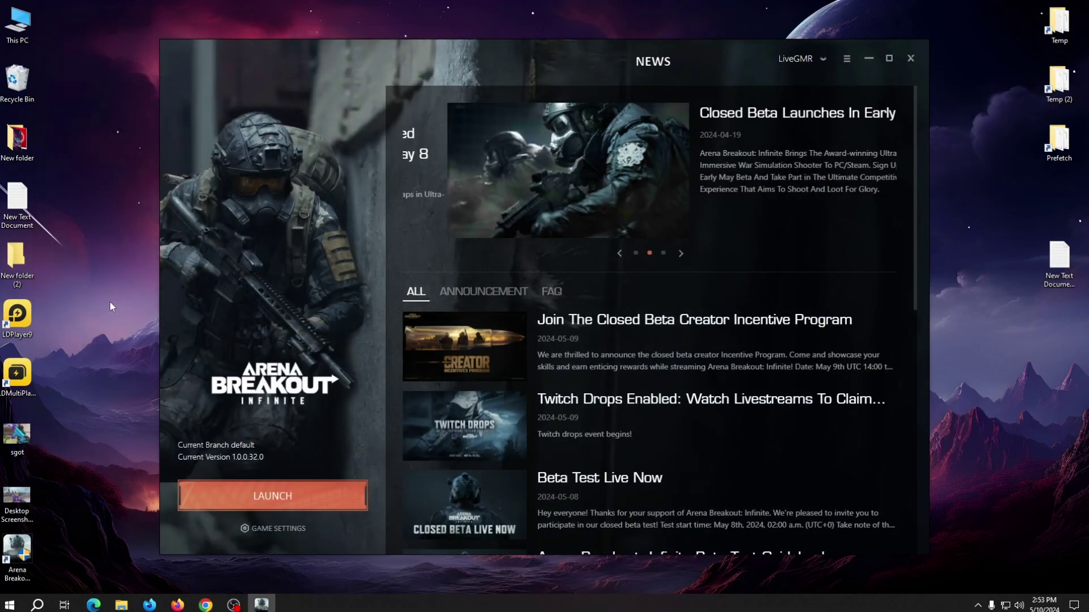
{"action": "key", "text": "super"}
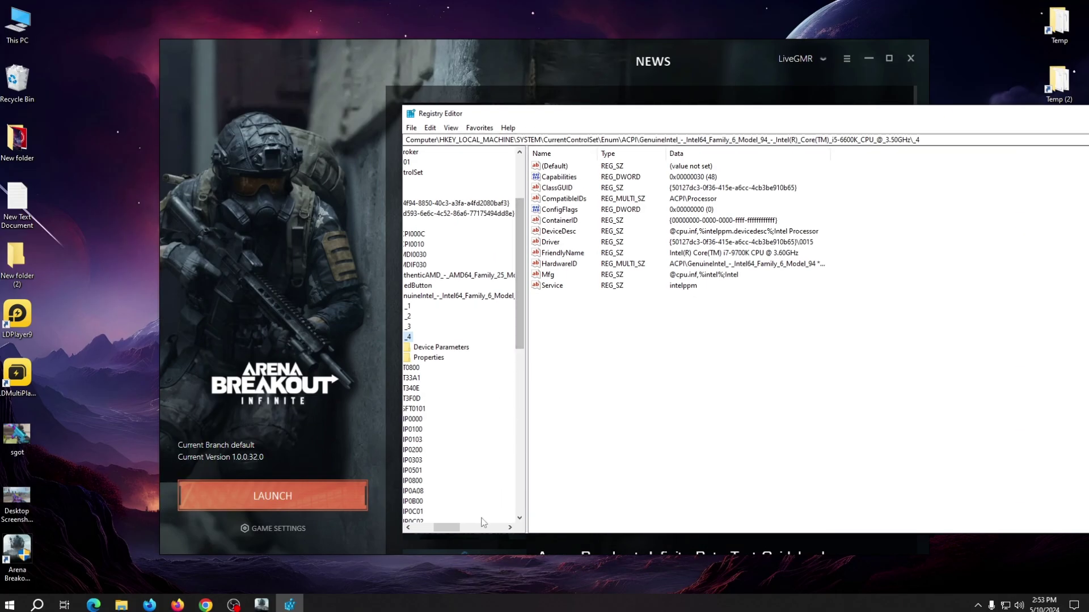
- Collapse the CurrentControlSet and SYSTEM branches and move Registry Editor fully onto the screen
{"action": "left_click_drag", "start_coordinate": [448, 527], "coordinate": [425, 528]}
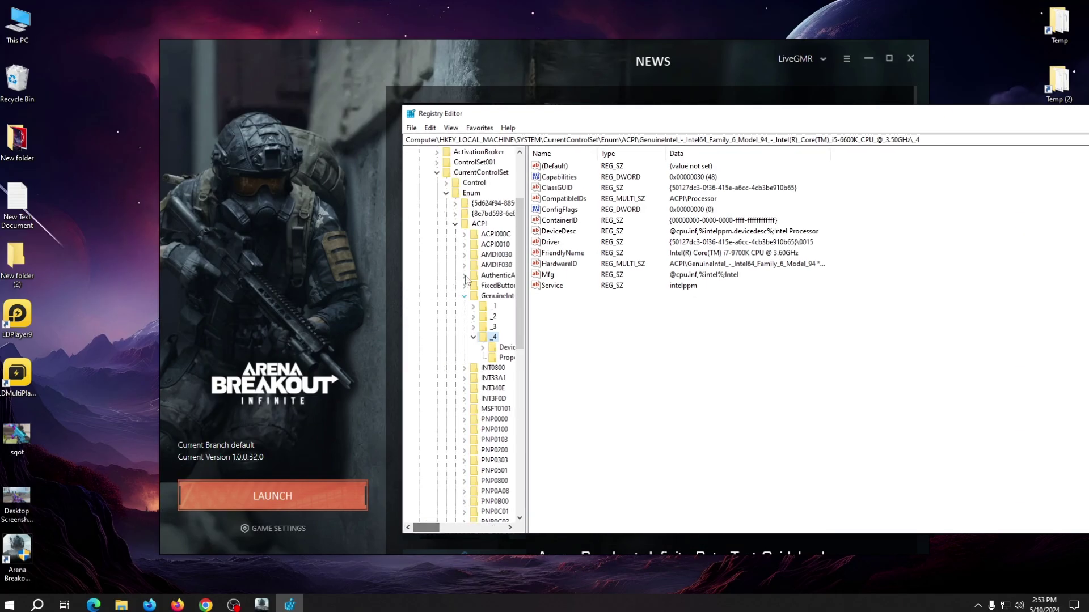
{"action": "left_click", "coordinate": [437, 173]}
{"action": "left_click", "coordinate": [429, 244]}
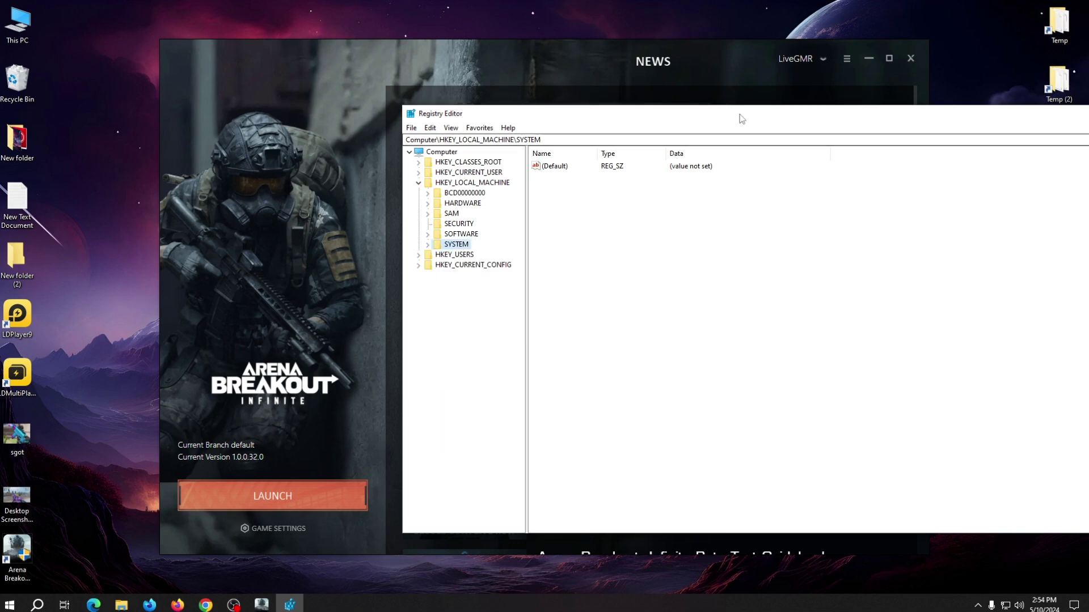
{"action": "left_click_drag", "start_coordinate": [742, 119], "coordinate": [554, 93]}
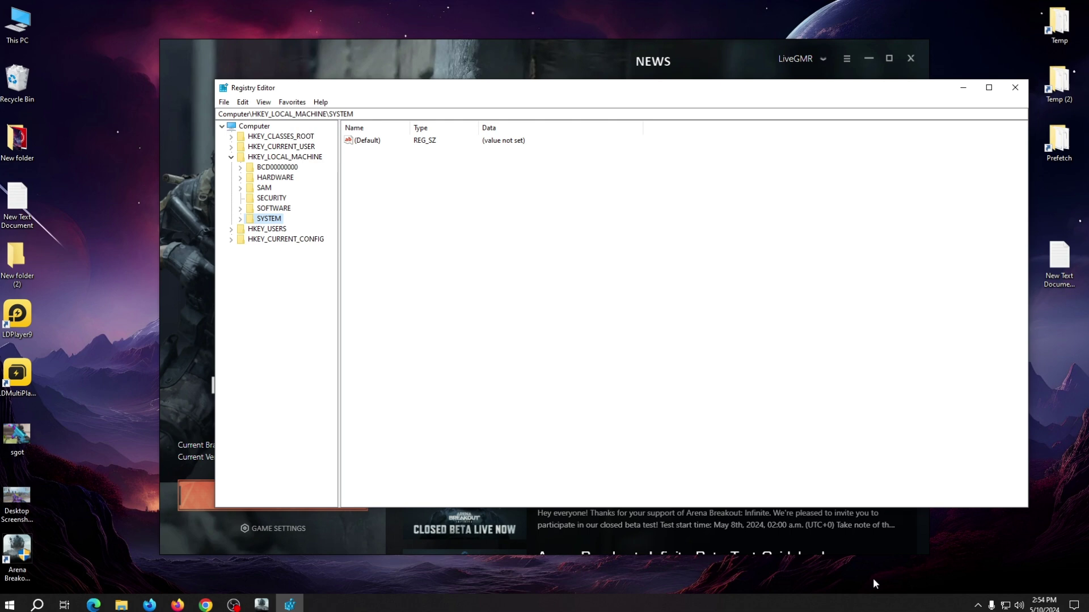
{"action": "right_click", "coordinate": [445, 604]}
- Check Task Manager's GPU 0 page showing NVIDIA GeForce GTX 1660 SUPER, then close it
{"action": "left_click", "coordinate": [497, 566]}
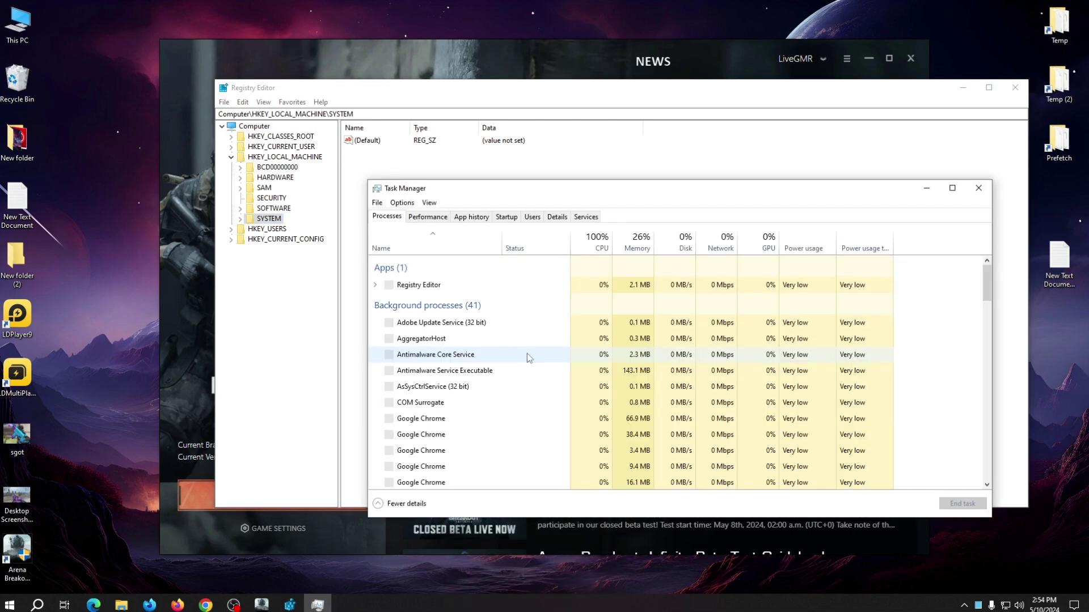
{"action": "left_click", "coordinate": [428, 216]}
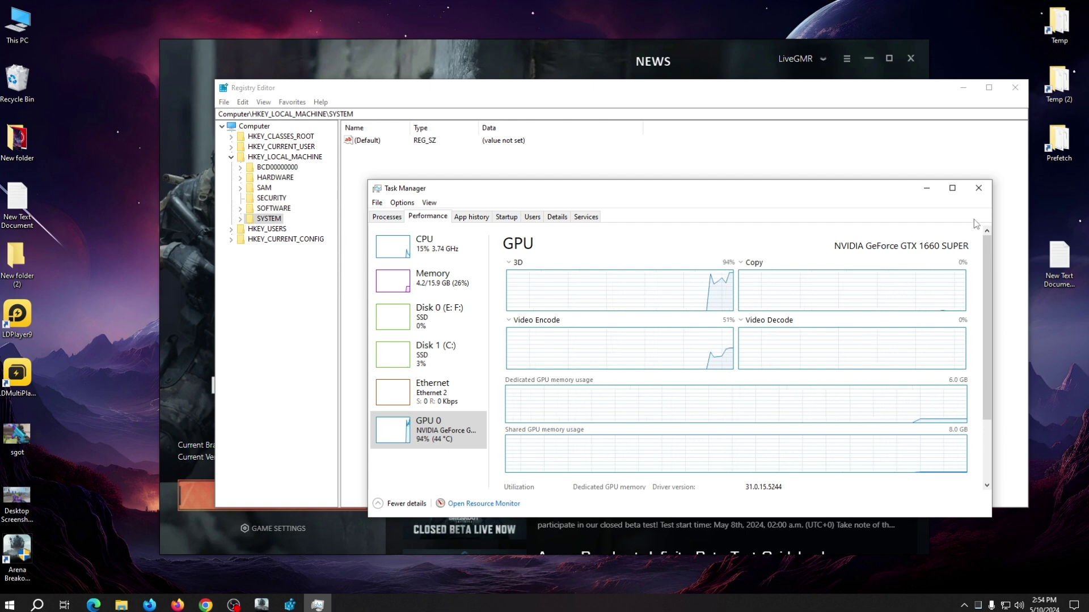
{"action": "left_click", "coordinate": [978, 187]}
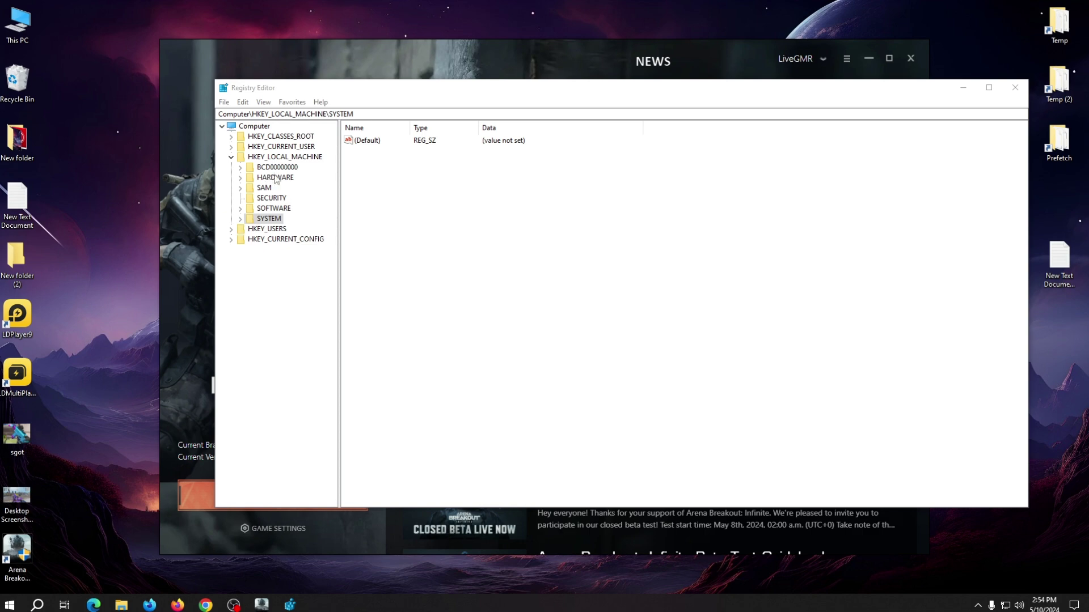
- Search the registry from HKEY_LOCAL_MACHINE for 'rtx 2080 s', then bring Chrome forward
{"action": "left_click", "coordinate": [265, 209]}
{"action": "left_click", "coordinate": [278, 158]}
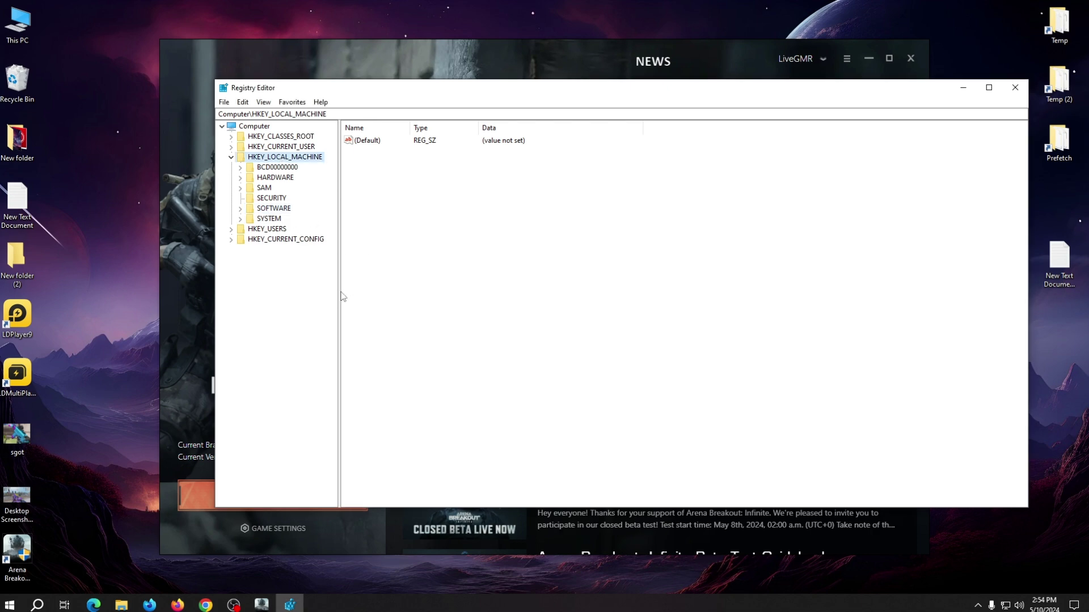
{"action": "key", "text": "ctrl+f"}
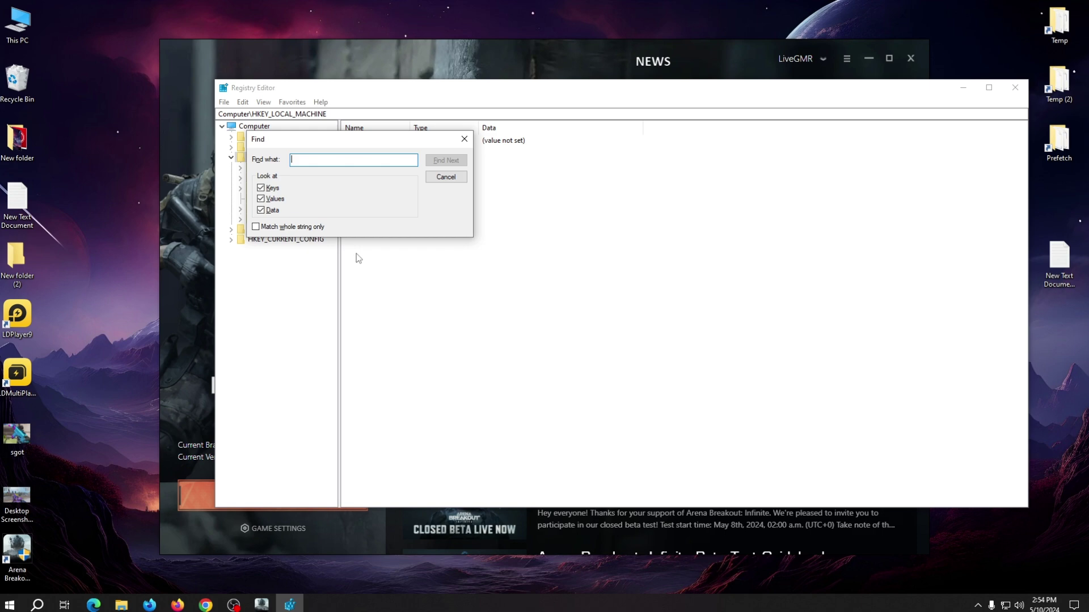
{"action": "type", "text": "rtx 2080 super"}
{"action": "key", "text": "Return"}
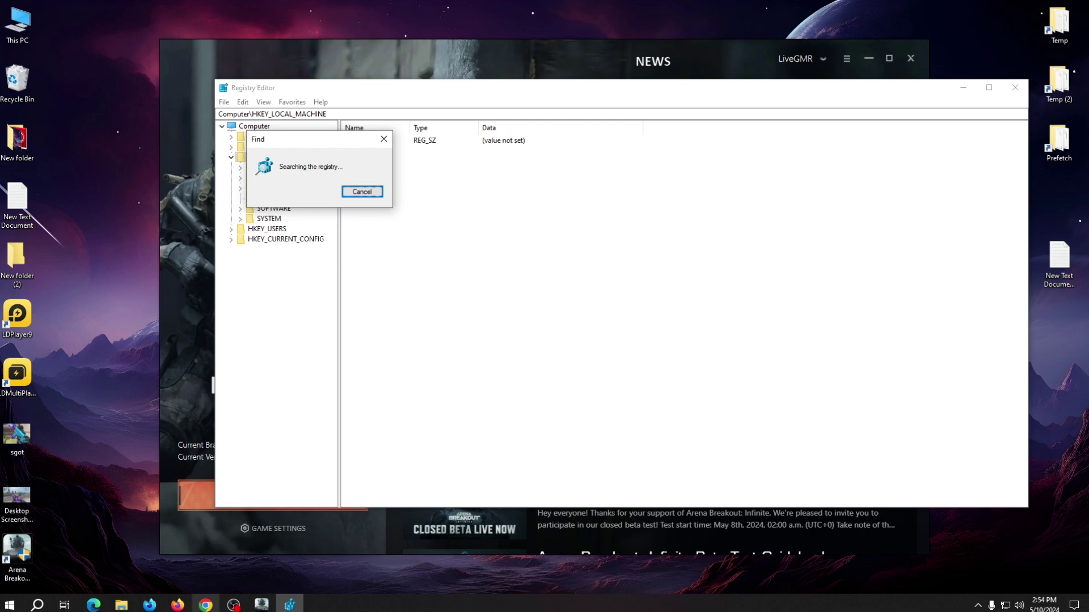
{"action": "left_click", "coordinate": [205, 605]}
- Search Google in a new tab for 'nvidia gtx 1660 super'
{"action": "left_click", "coordinate": [306, 12]}
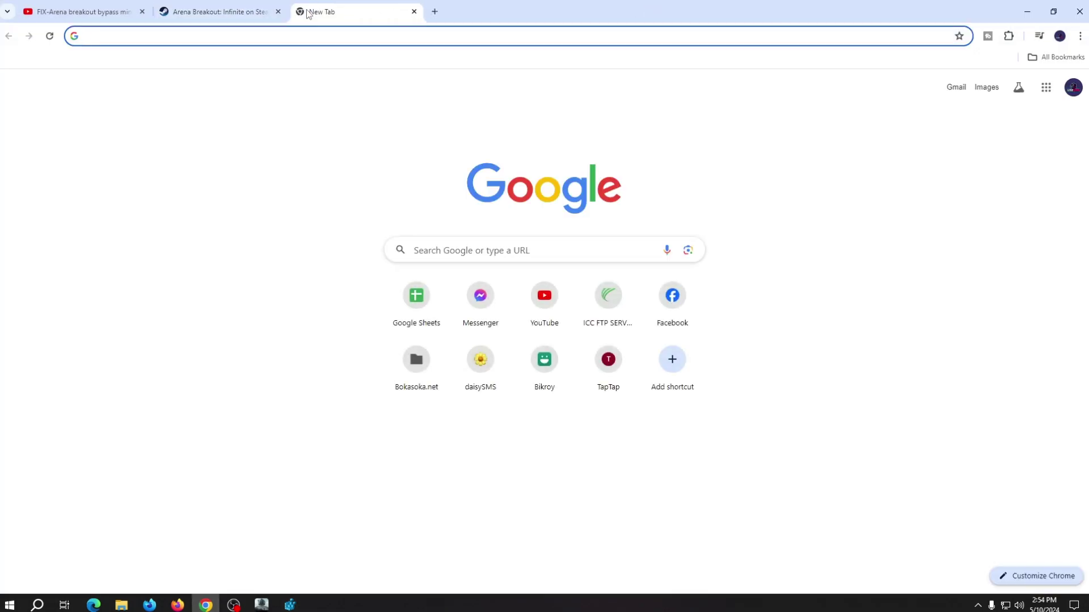
{"action": "type", "text": "n"}
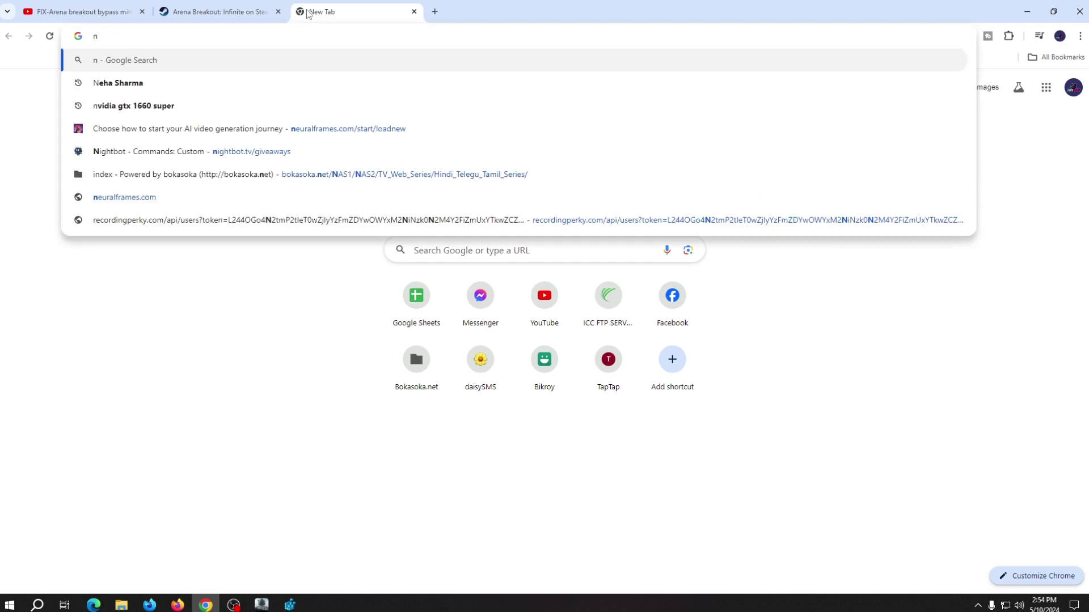
{"action": "left_click", "coordinate": [221, 106]}
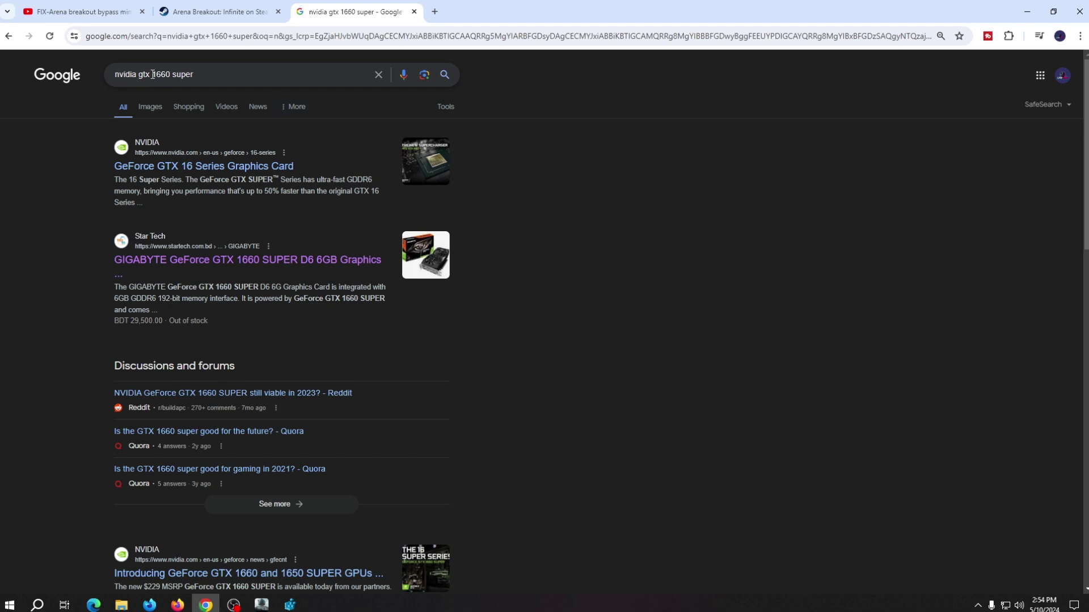
- Edit the query to replace the word 'gtx', then copy the edited query text
{"action": "double_click", "coordinate": [145, 75]}
{"action": "key", "text": "BackSpace"}
{"action": "key", "text": "BackSpace"}
{"action": "type", "text": "rts"}
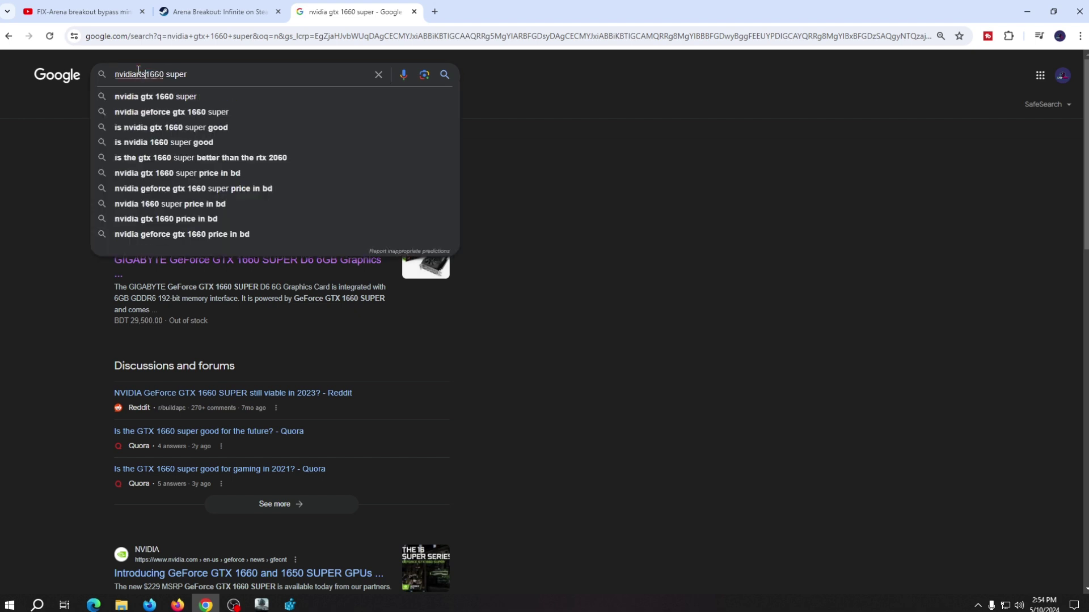
{"action": "left_click_drag", "start_coordinate": [148, 74], "coordinate": [57, 117]}
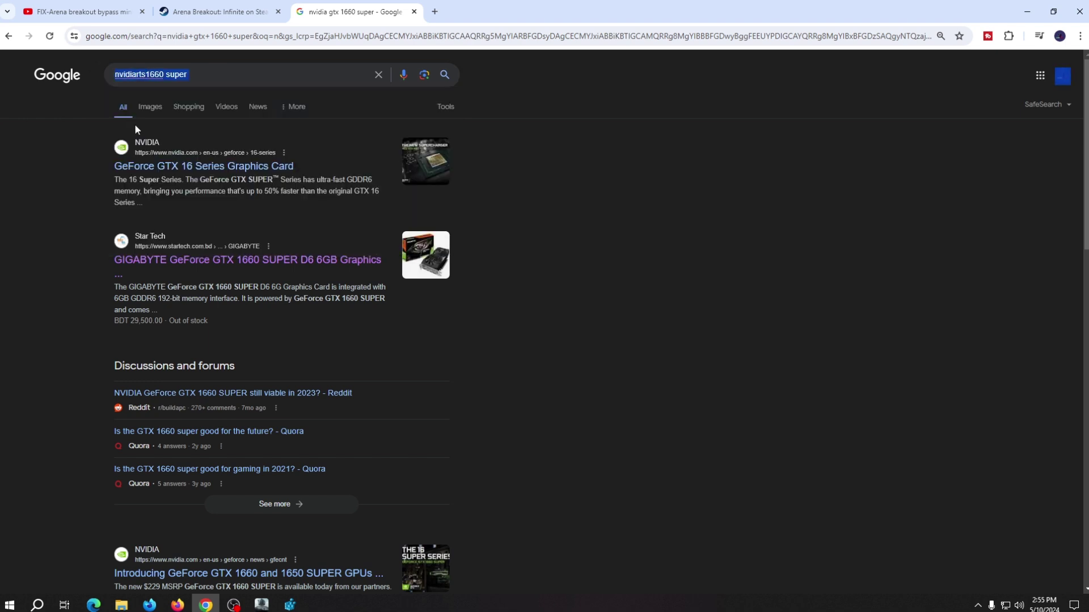
{"action": "key", "text": "ctrl+c"}
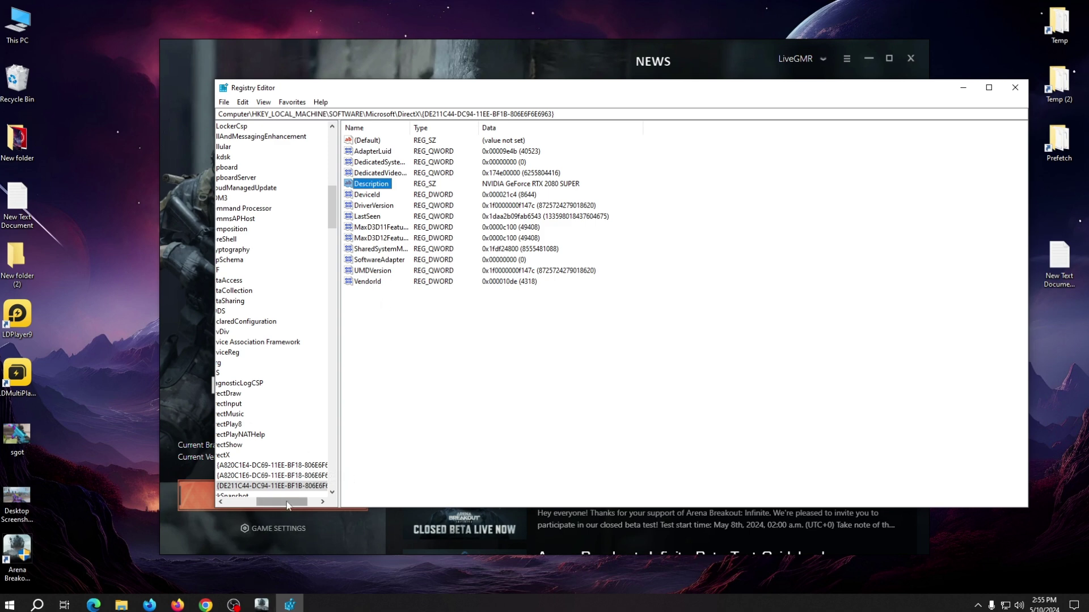
- Inspect the DirectX Description value, then search the registry for 'NVIDIA GeForce RTX 2080 SUPER'
{"action": "left_click_drag", "start_coordinate": [288, 507], "coordinate": [253, 505]}
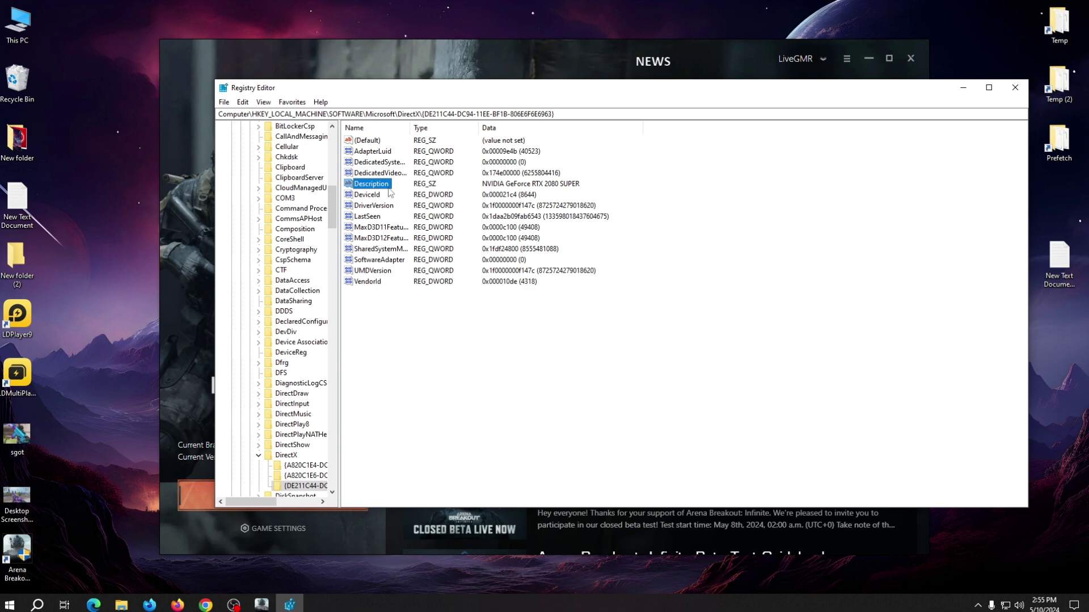
{"action": "right_click", "coordinate": [389, 193]}
{"action": "left_click", "coordinate": [400, 195]}
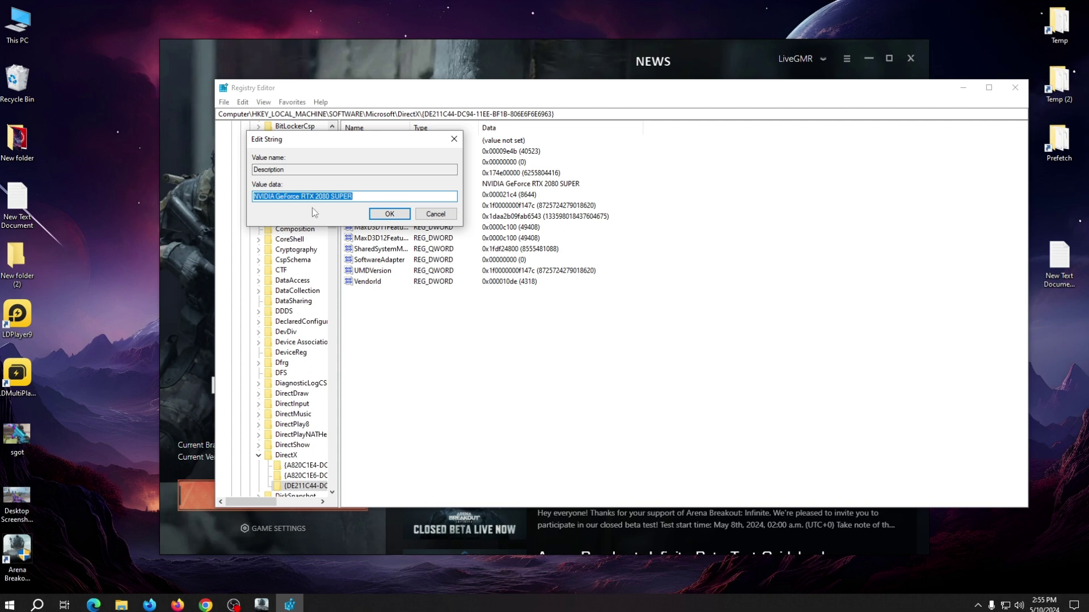
{"action": "left_click", "coordinate": [389, 213]}
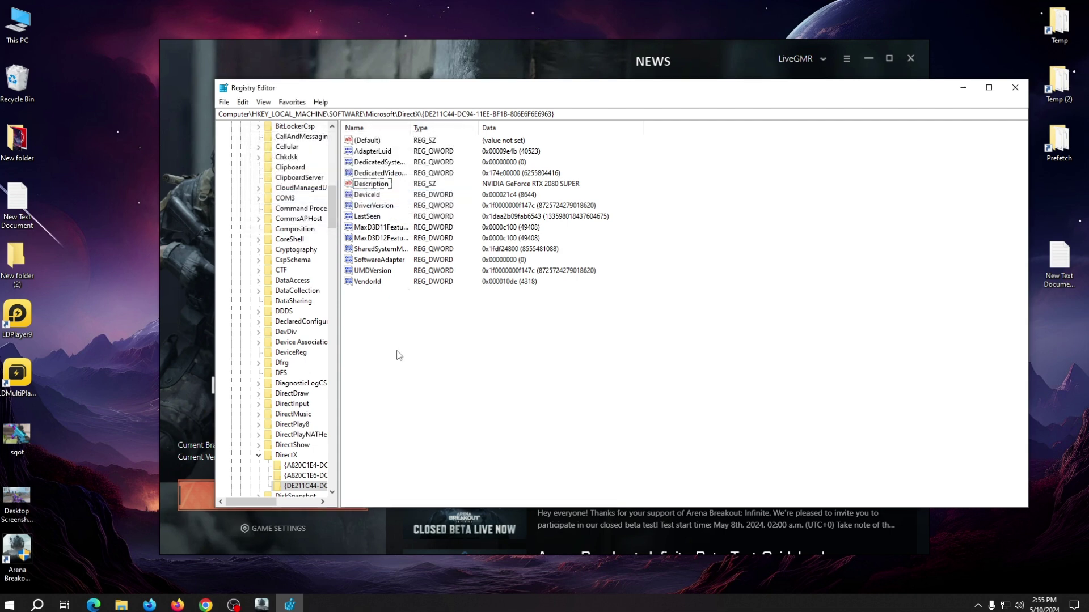
{"action": "key", "text": "ctrl+f"}
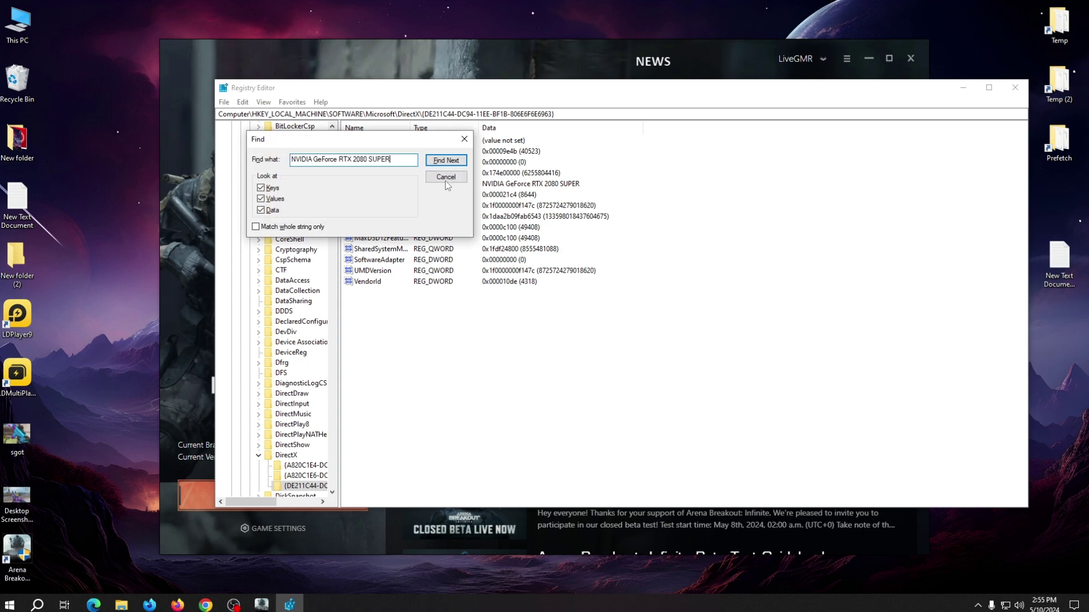
{"action": "left_click", "coordinate": [446, 160]}
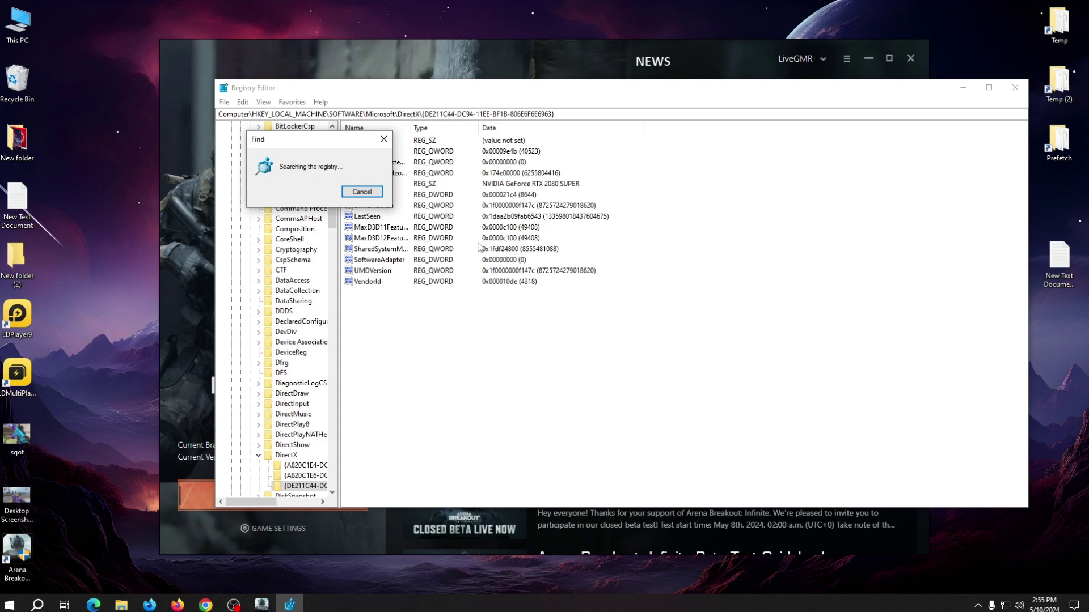
- Check Arena Breakout's Steam system requirements (RTX 2080 recommended), then minimise Chrome
{"action": "left_click", "coordinate": [205, 605]}
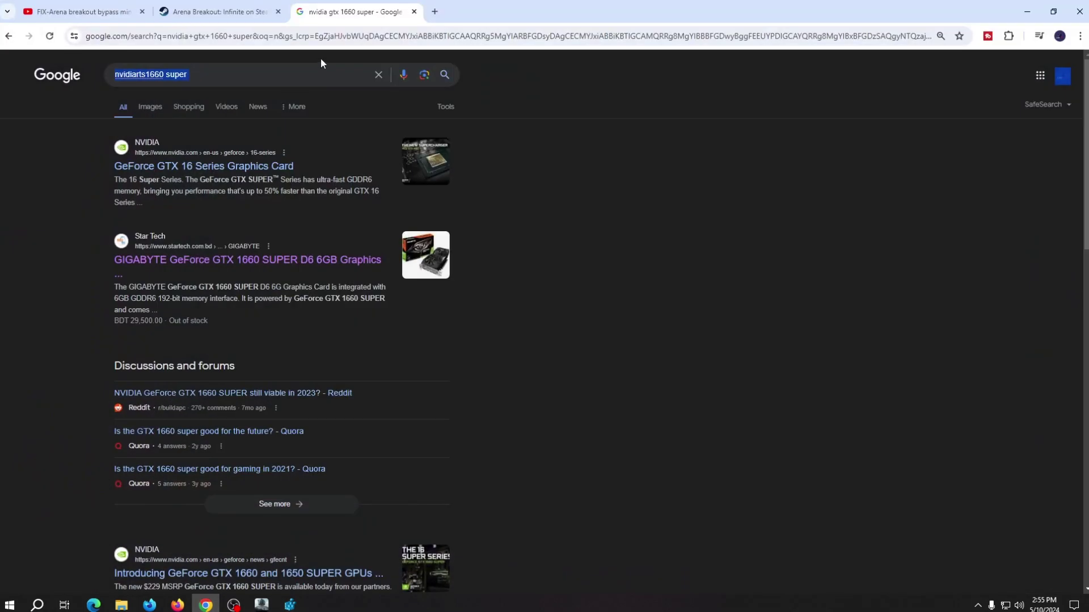
{"action": "left_click", "coordinate": [233, 18]}
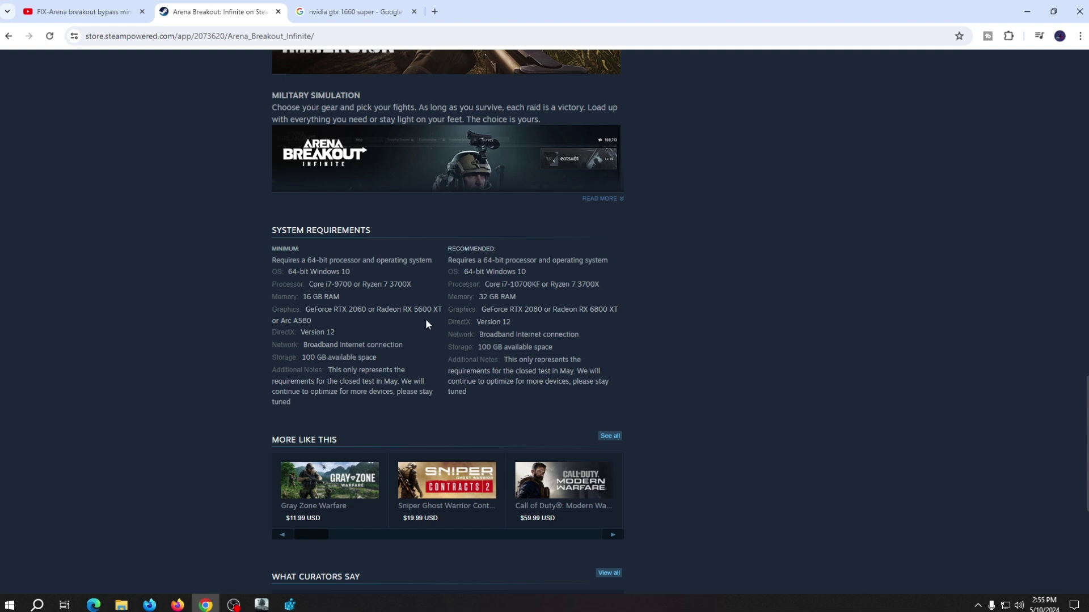
{"action": "left_click", "coordinate": [1027, 11]}
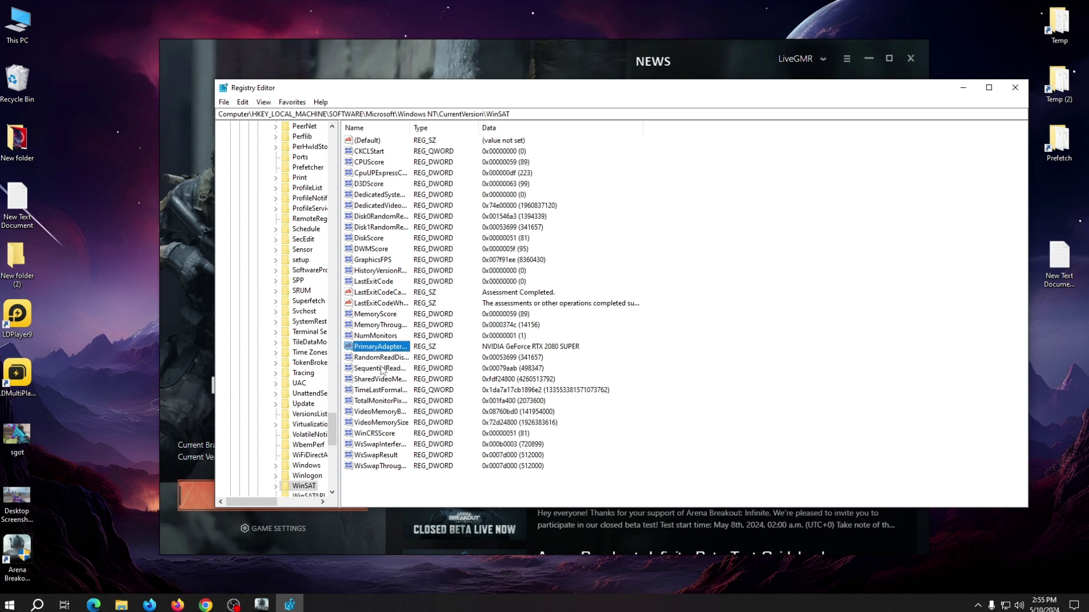
- Continue the registry search to the next 'NVIDIA GeForce RTX 2080 SUPER' match
{"action": "key", "text": "ctrl+f"}
{"action": "key", "text": "Return"}
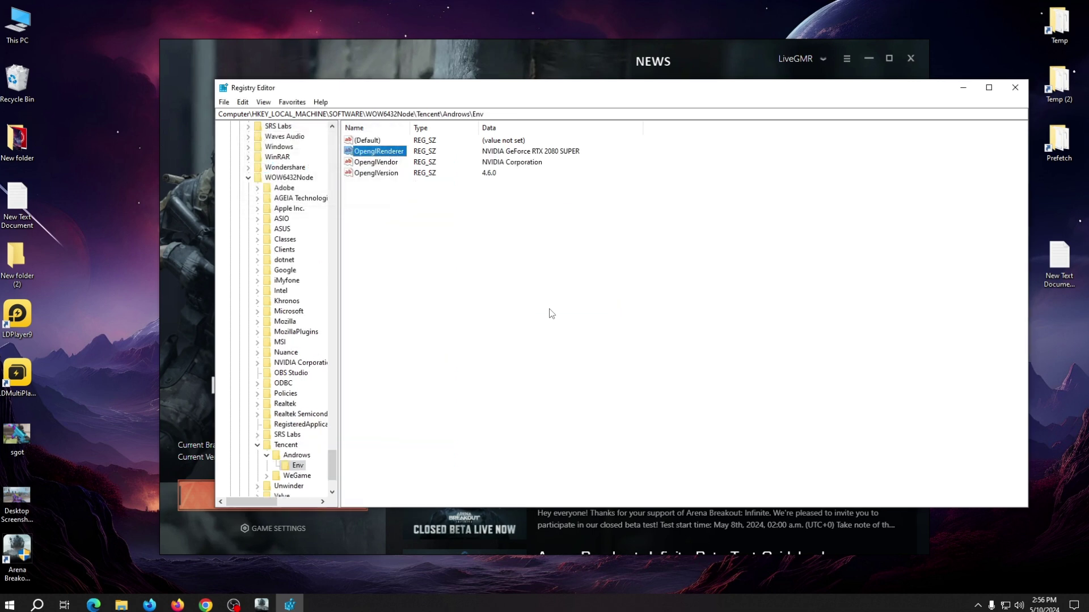
- Find the next match: display adapter 0001's DriverDesc reading RTX 2080 SUPER
{"action": "key", "text": "ctrl+f"}
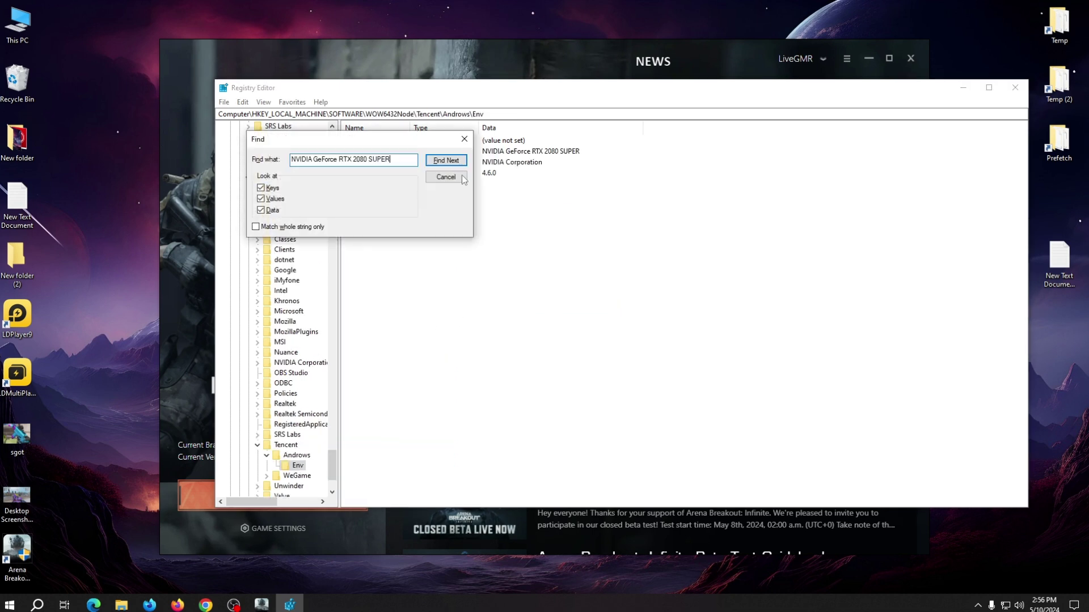
{"action": "left_click", "coordinate": [455, 161]}
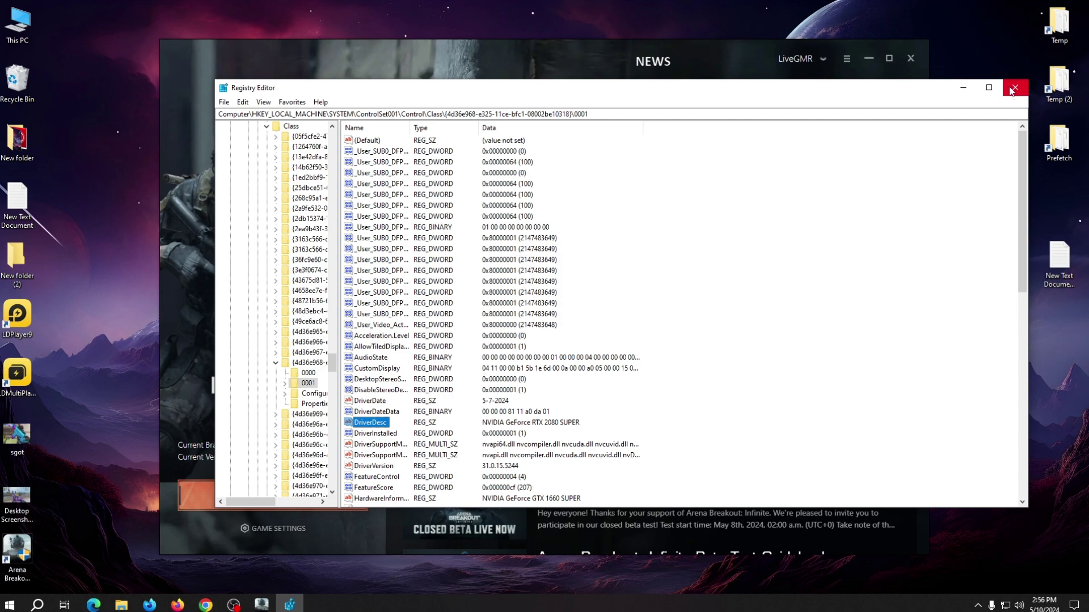
- Close Registry Editor and check Task Manager's GPU (GTX 1660 SUPER) and CPU (i5-6600K) pages
{"action": "left_click", "coordinate": [1014, 89]}
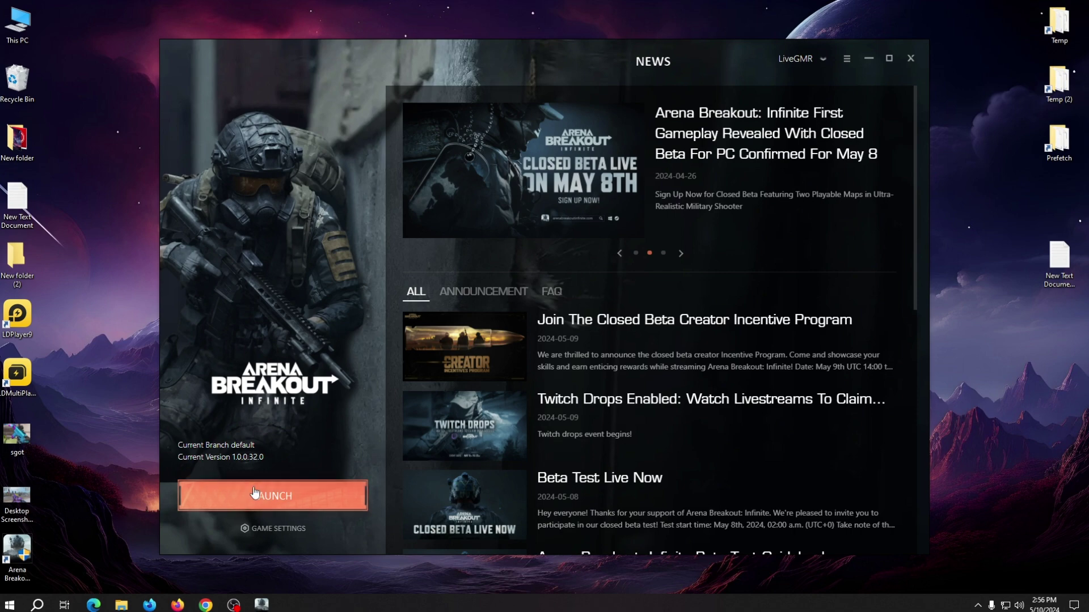
{"action": "right_click", "coordinate": [391, 602]}
{"action": "left_click", "coordinate": [431, 561]}
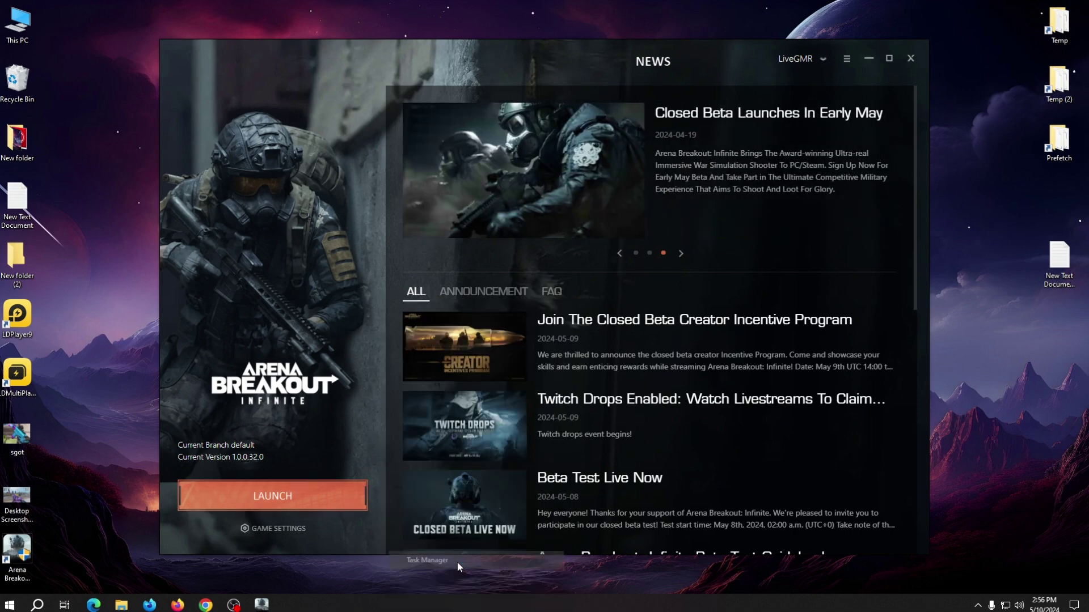
{"action": "left_click", "coordinate": [428, 217]}
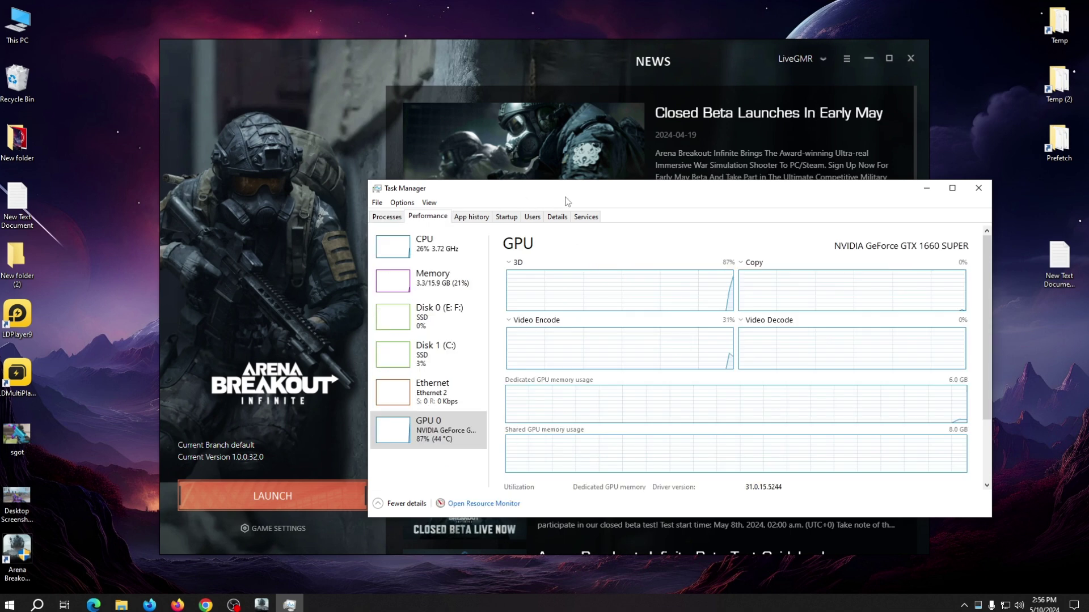
{"action": "left_click_drag", "start_coordinate": [609, 209], "coordinate": [516, 190]}
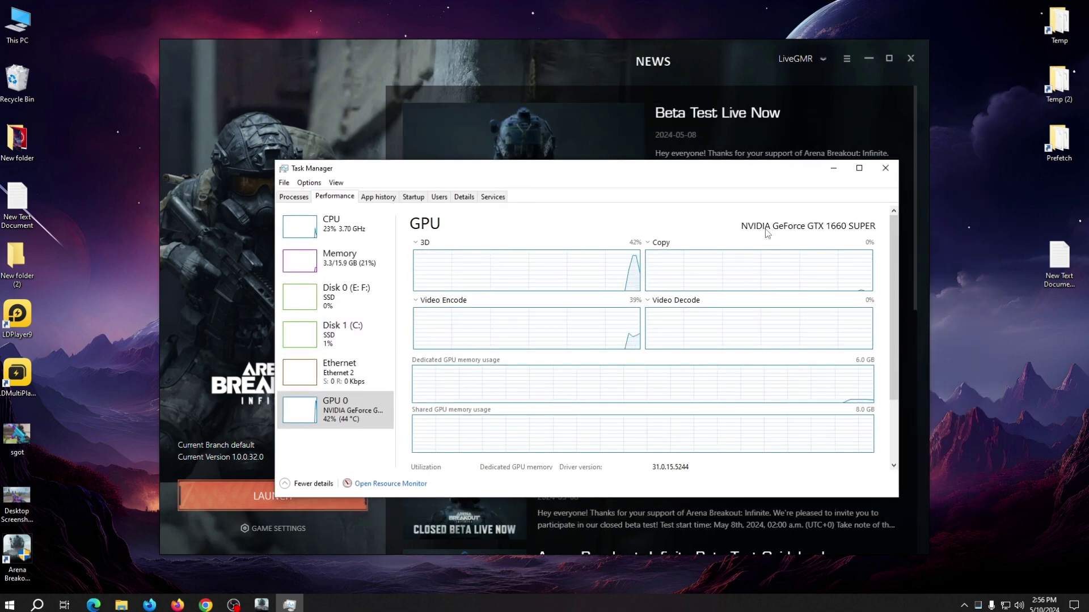
{"action": "left_click", "coordinate": [359, 233]}
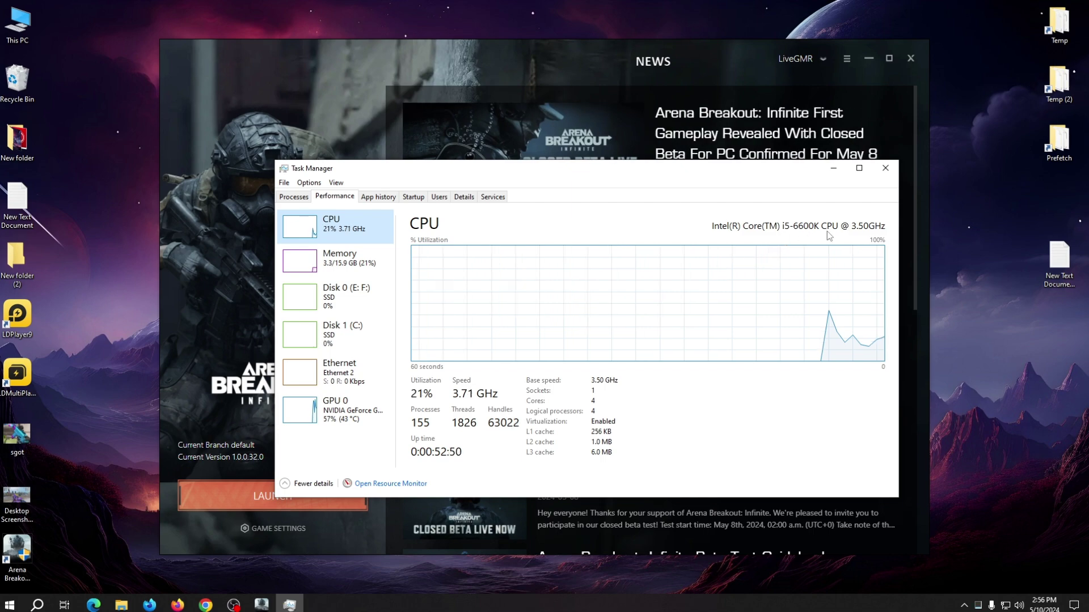
{"action": "left_click", "coordinate": [886, 167]}
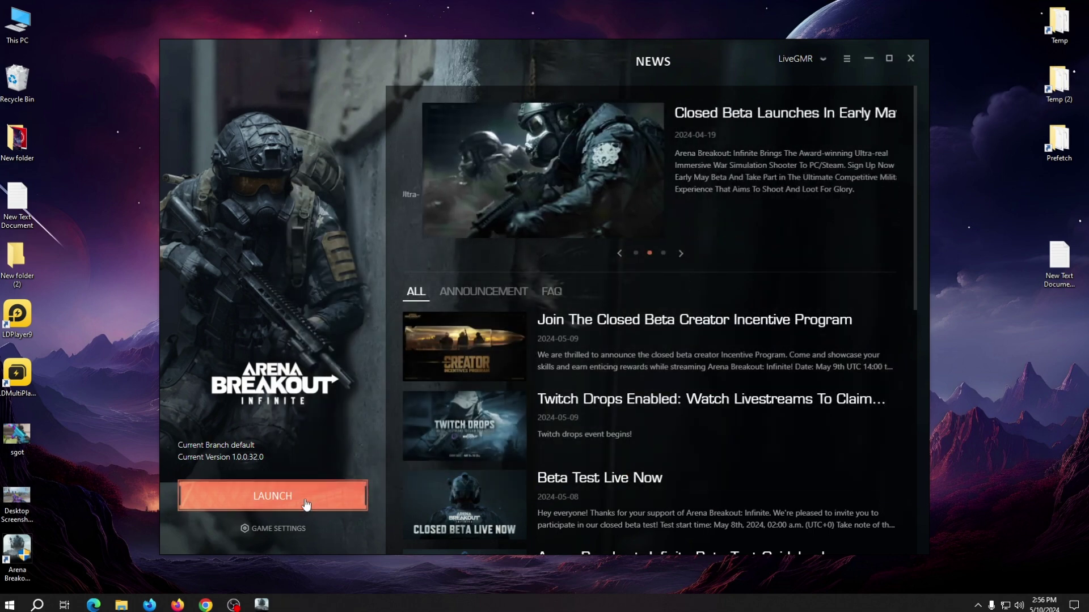
- Launch Arena Breakout Infinite from the launcher and wait for the lobby
{"action": "left_click", "coordinate": [306, 500]}
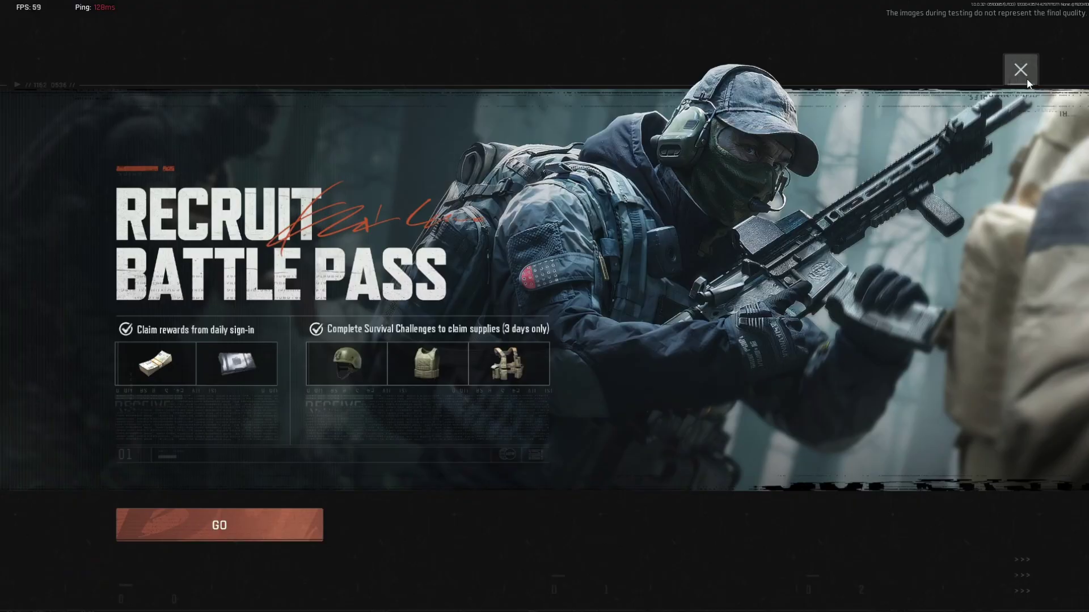
- Dismiss the Battle Pass and Forbidden Zone promos, review Events and Announcements, then return to the lobby
{"action": "left_click", "coordinate": [1021, 69]}
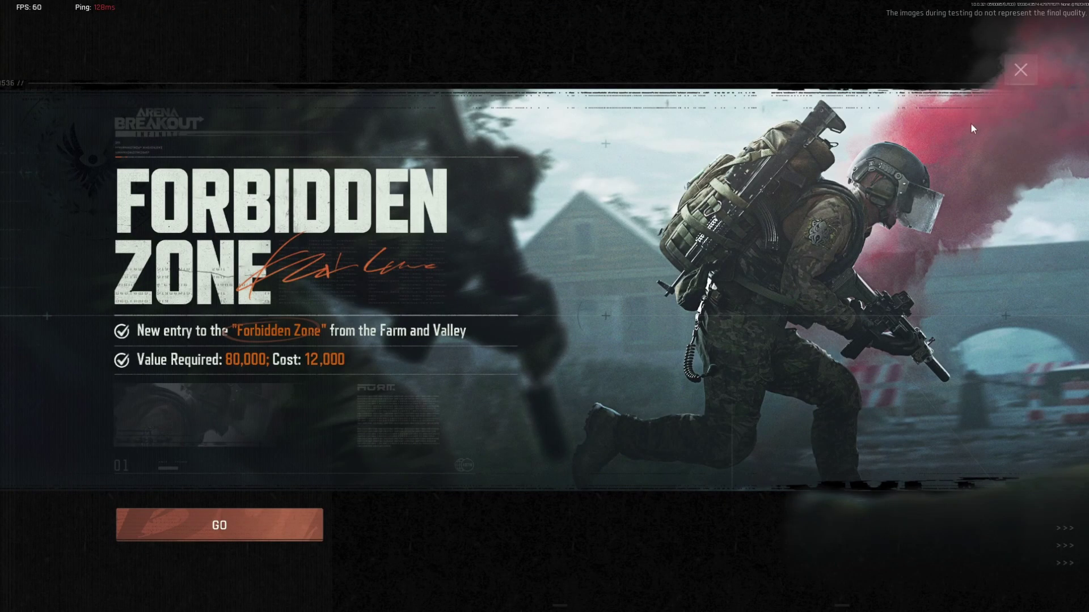
{"action": "left_click", "coordinate": [1007, 72]}
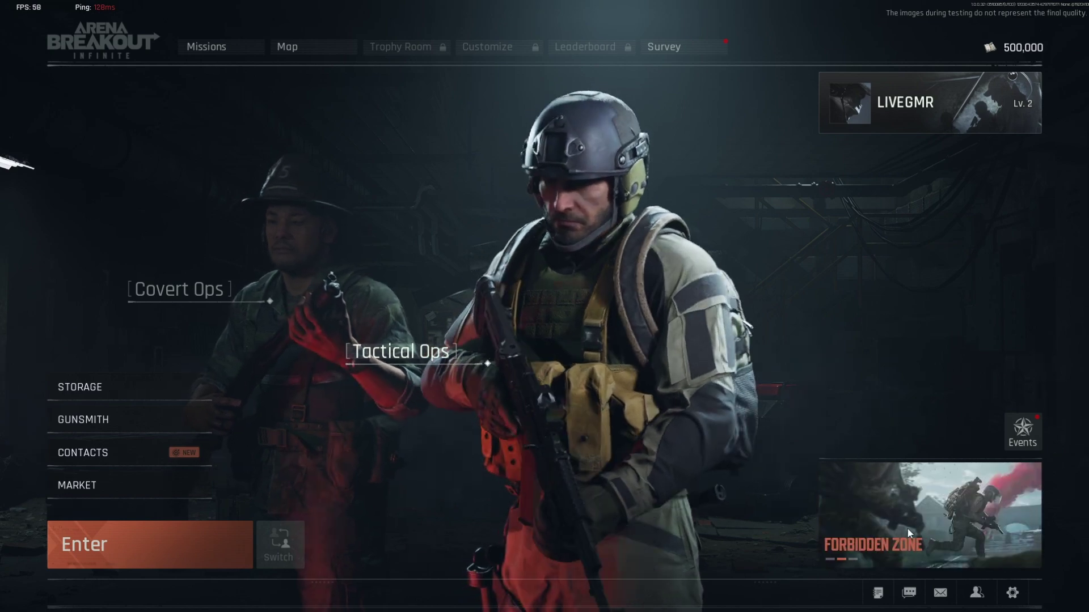
{"action": "left_click", "coordinate": [1022, 432]}
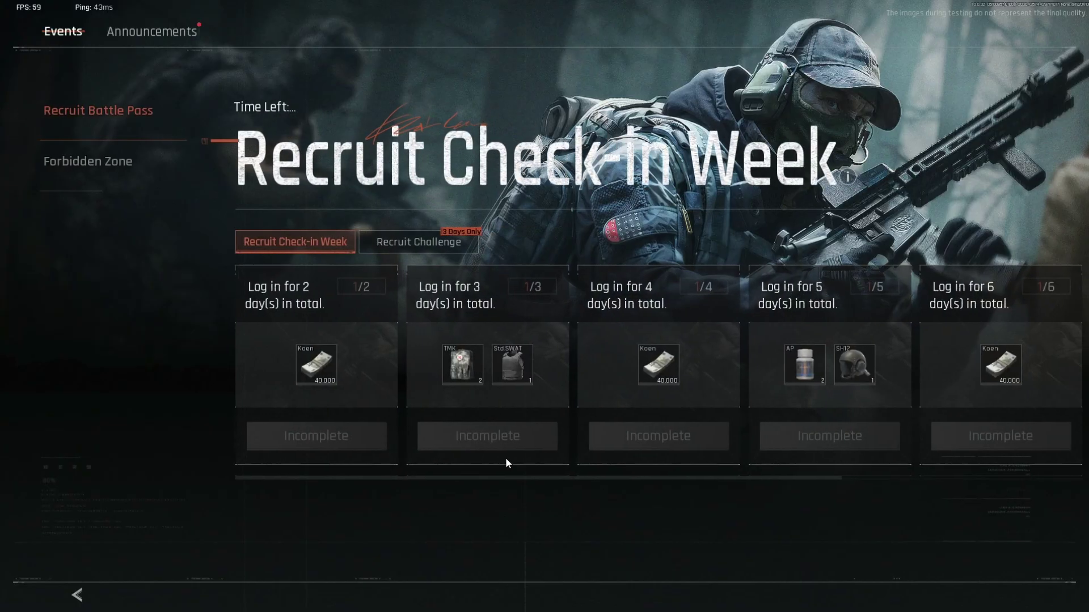
{"action": "left_click", "coordinate": [169, 32]}
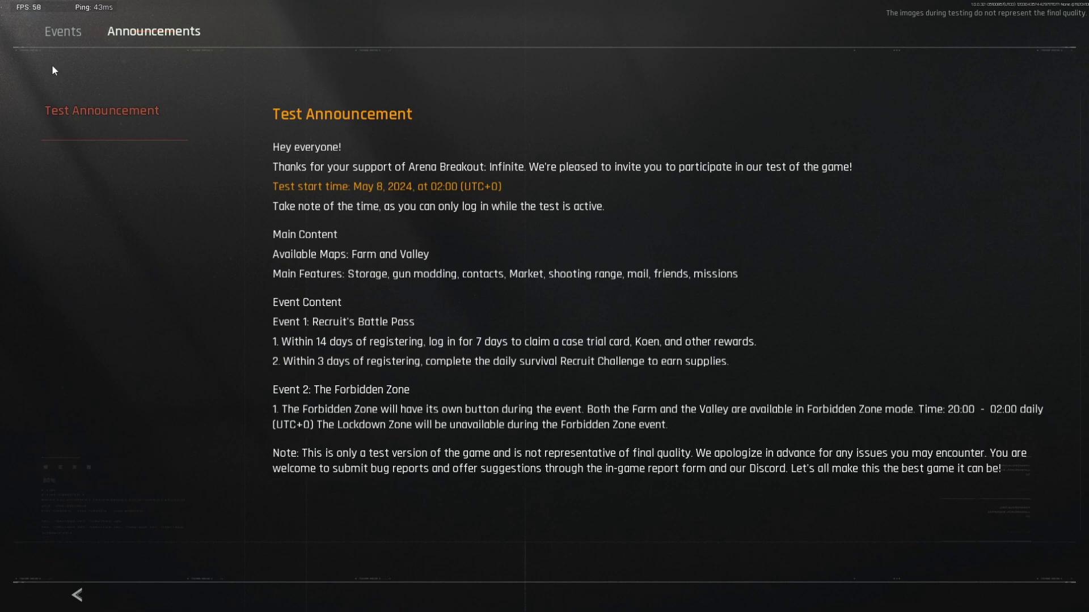
{"action": "left_click", "coordinate": [62, 32]}
{"action": "key", "text": "Escape"}
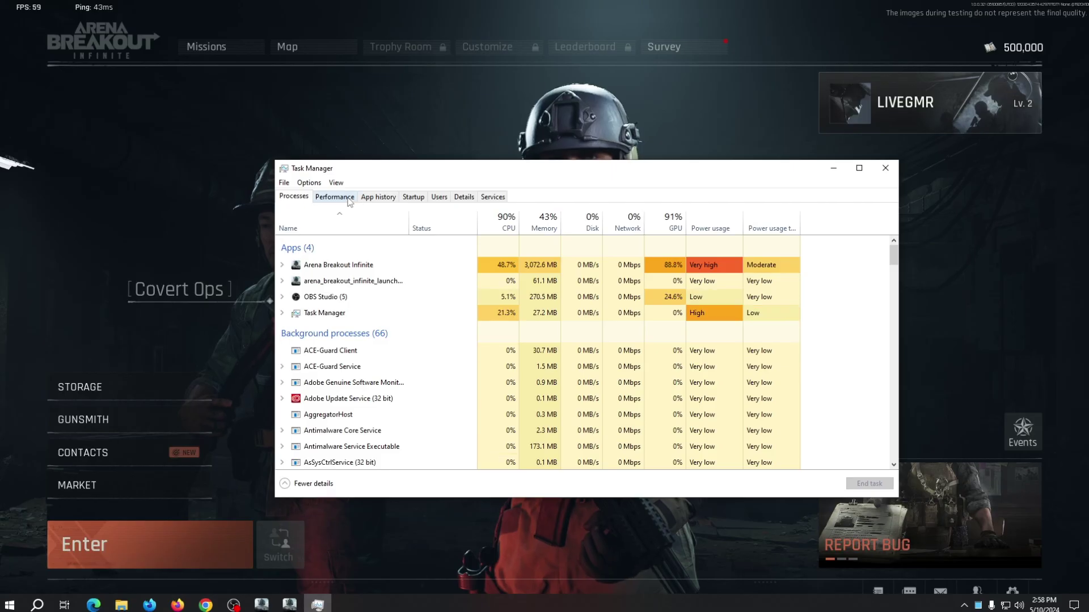
{"action": "left_click", "coordinate": [334, 196]}
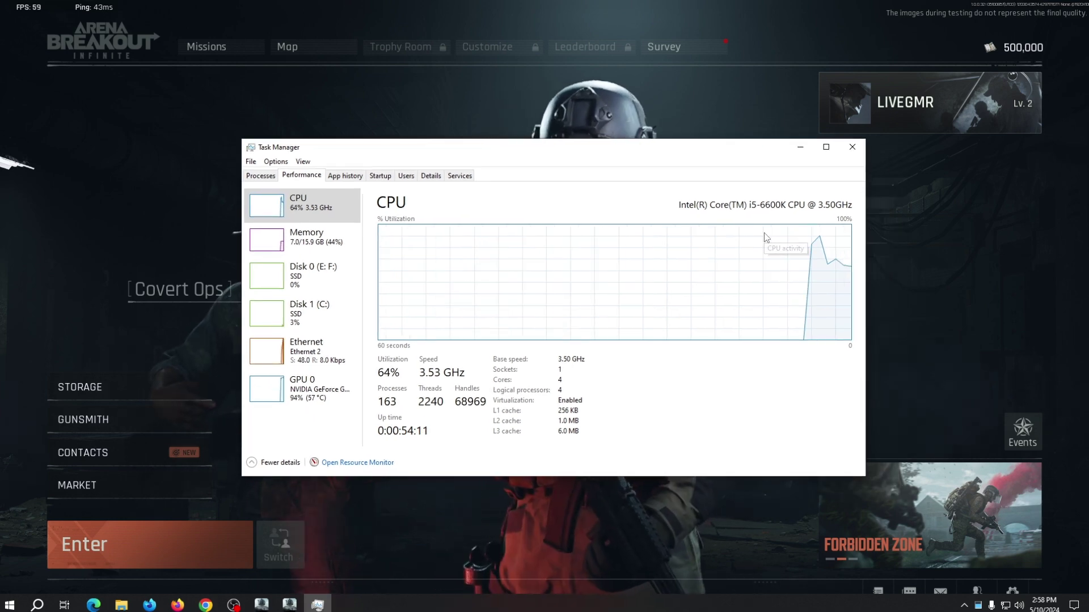
{"action": "left_click", "coordinate": [317, 399]}
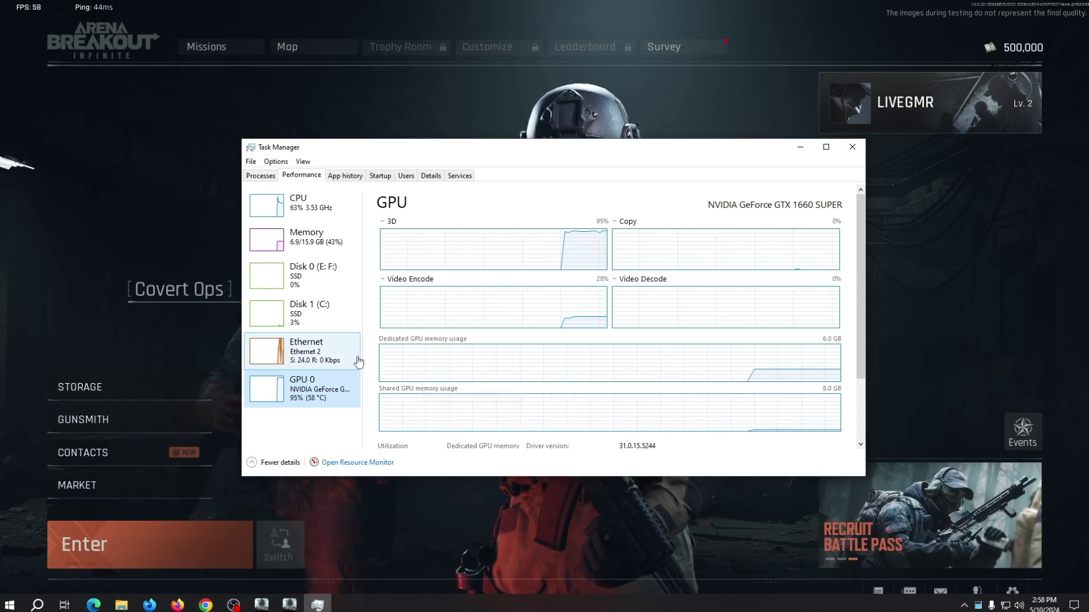
{"action": "left_click", "coordinate": [305, 223]}
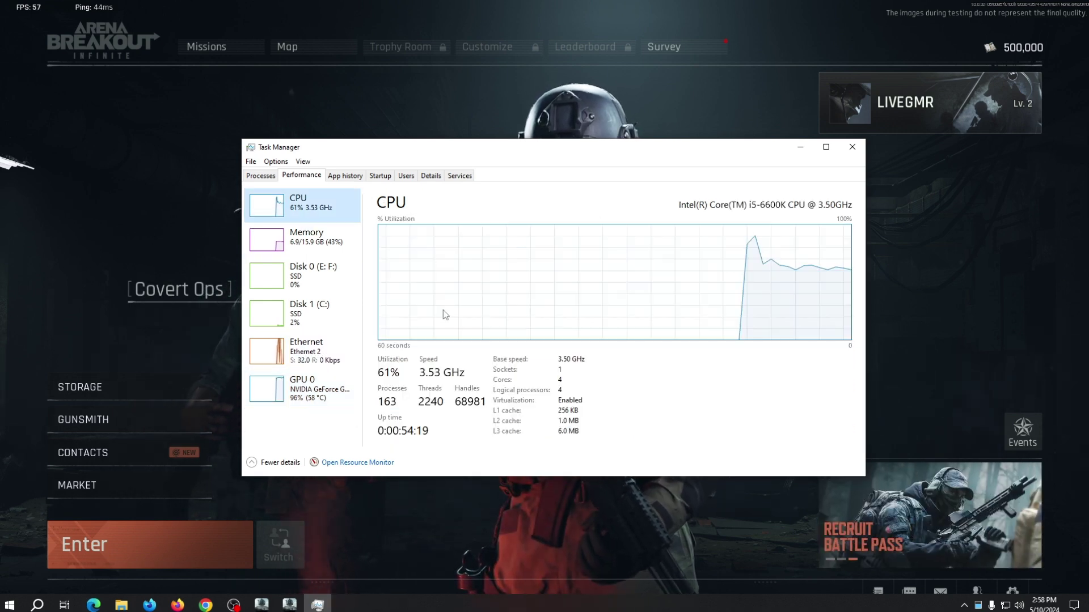
{"action": "left_click", "coordinate": [856, 151]}
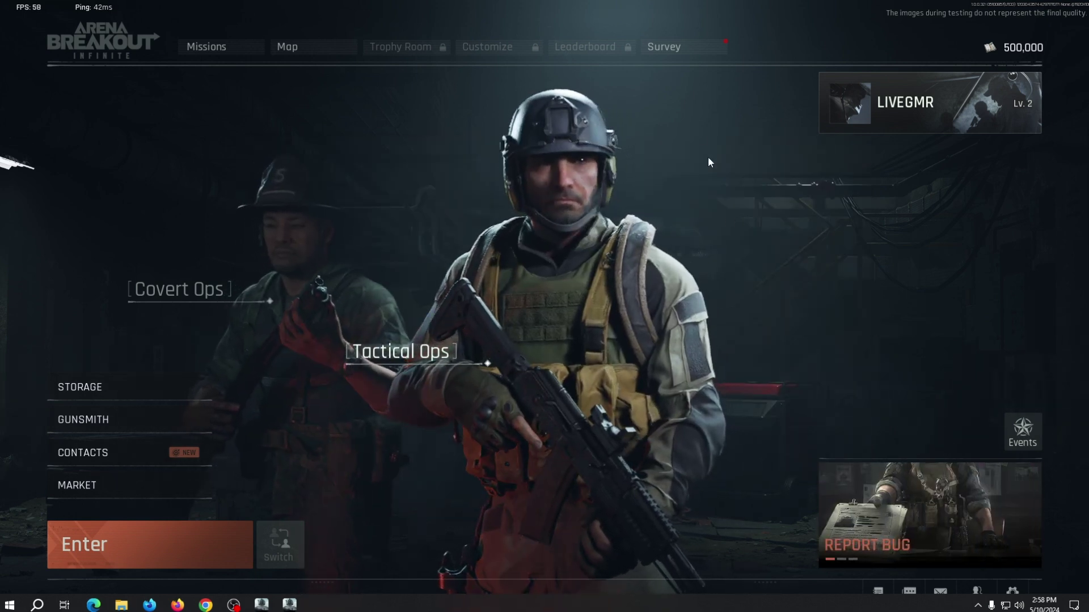
{"action": "left_click", "coordinate": [681, 53]}
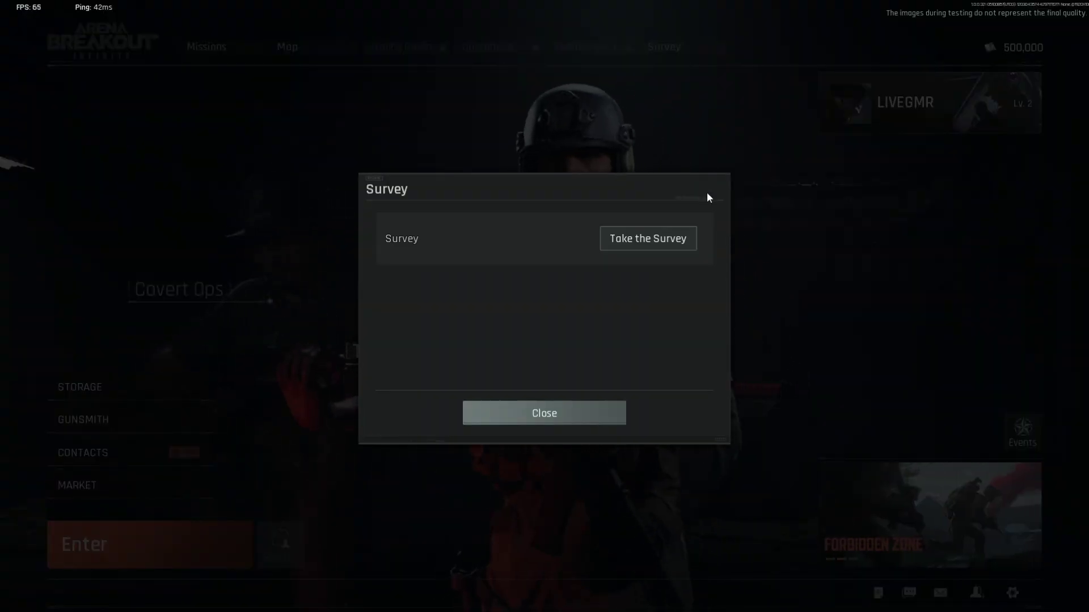
{"action": "left_click", "coordinate": [601, 410]}
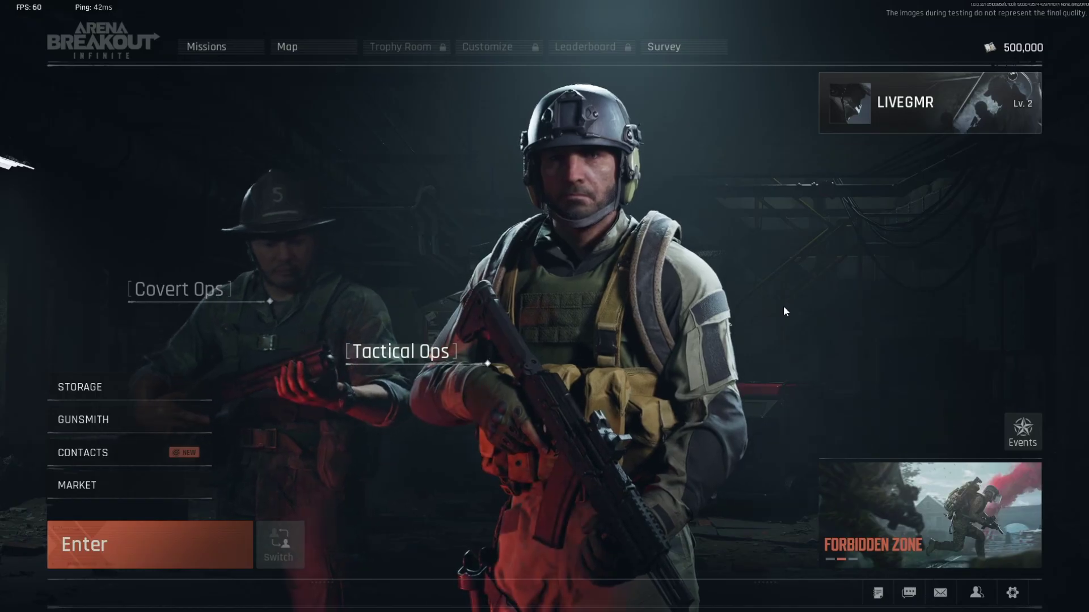
{"action": "left_click", "coordinate": [116, 390]}
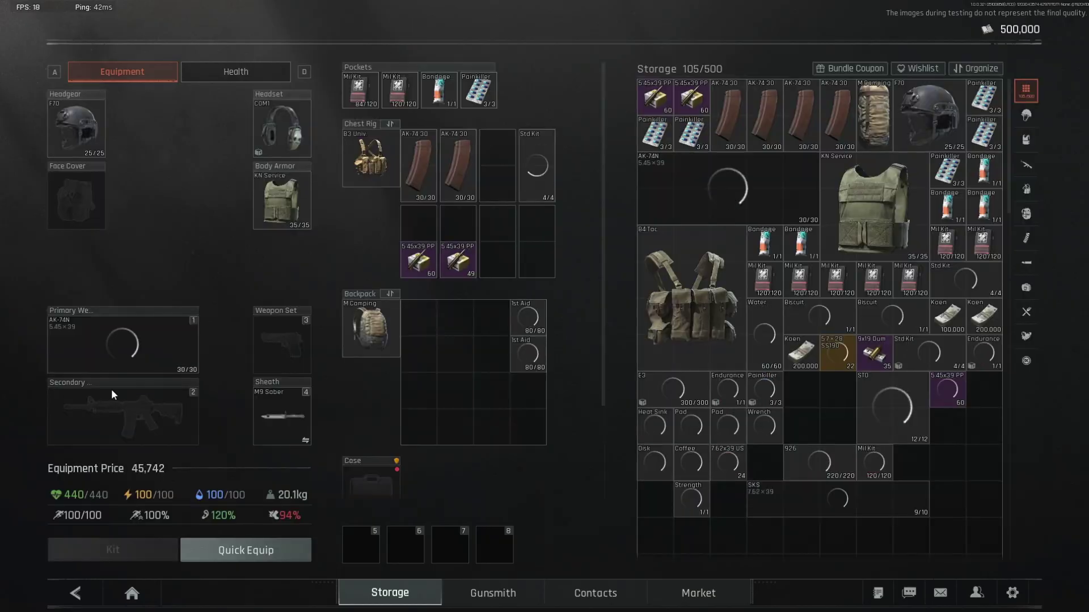
{"action": "key", "text": "Escape"}
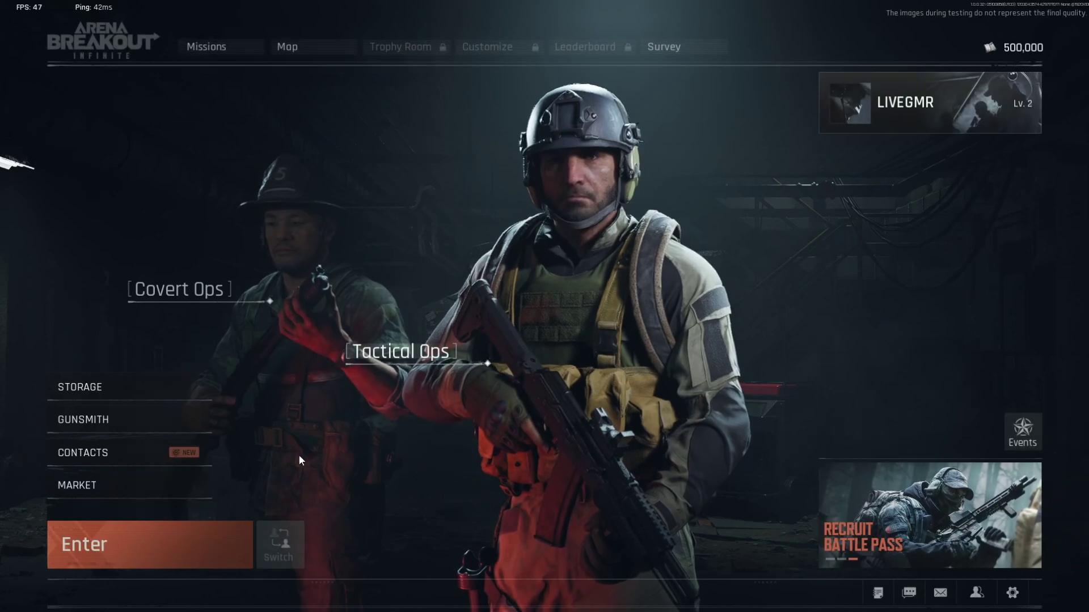
{"action": "left_click", "coordinate": [167, 386]}
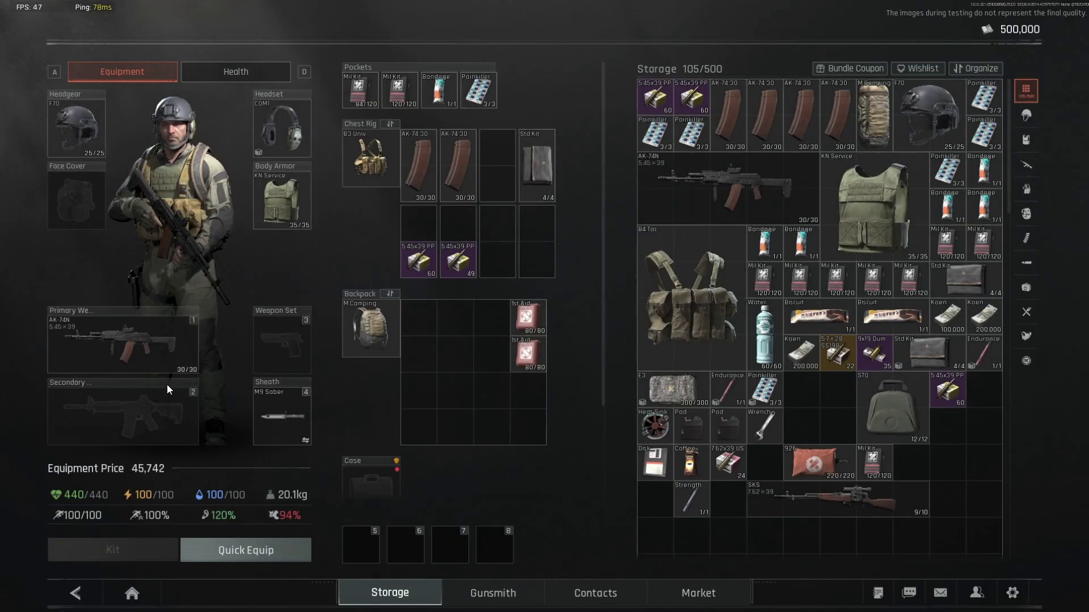
{"action": "key", "text": "Escape"}
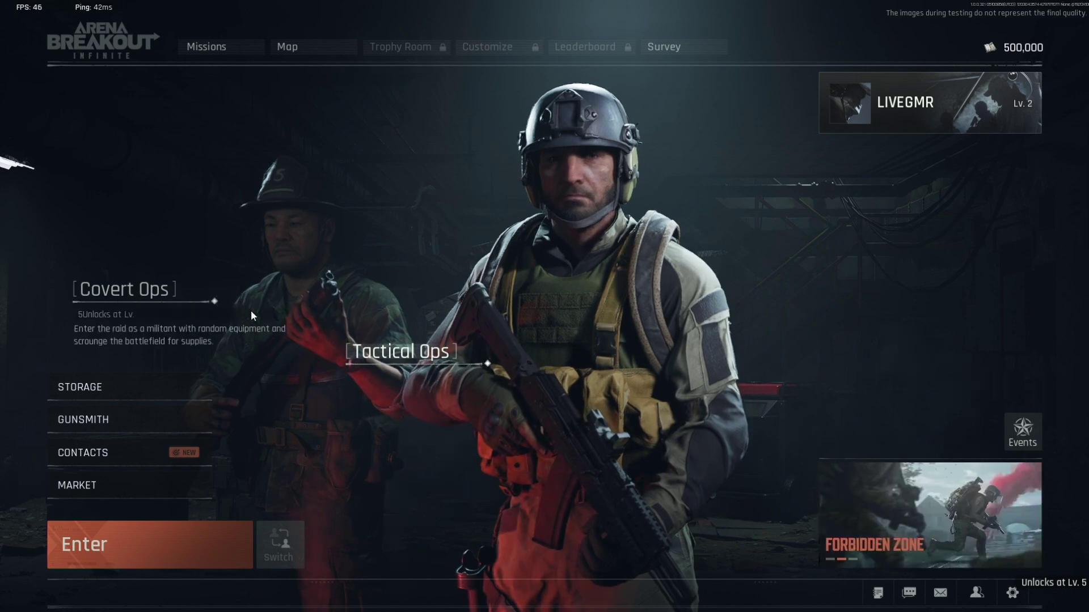
- Select Farm as the Tactical Ops Normal raid map, check its settings, and return home
{"action": "left_click", "coordinate": [188, 554]}
{"action": "left_click", "coordinate": [194, 478]}
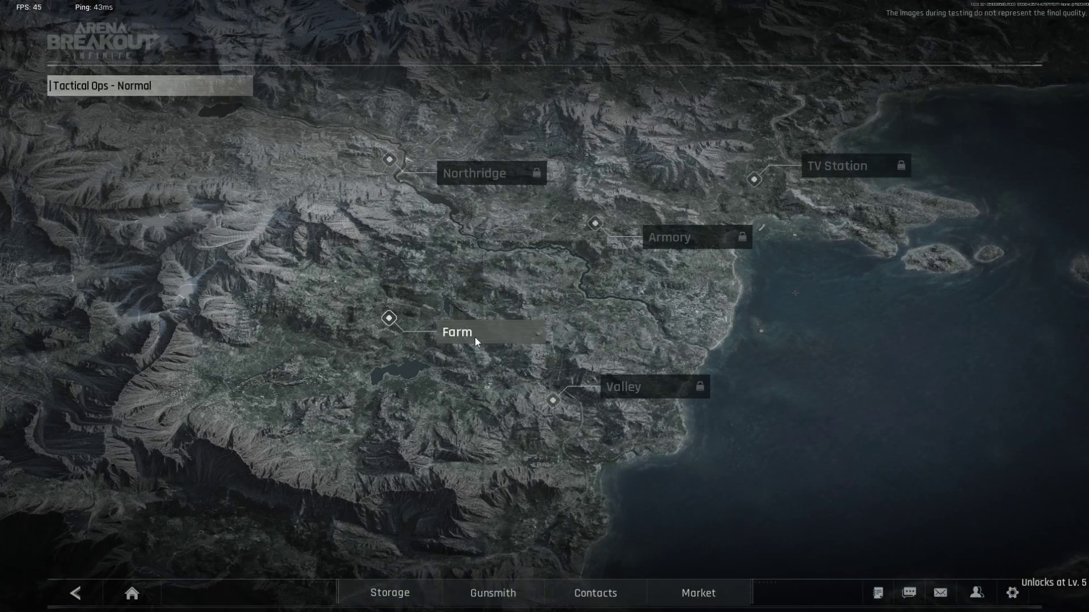
{"action": "left_click", "coordinate": [475, 336]}
{"action": "left_click", "coordinate": [199, 542]}
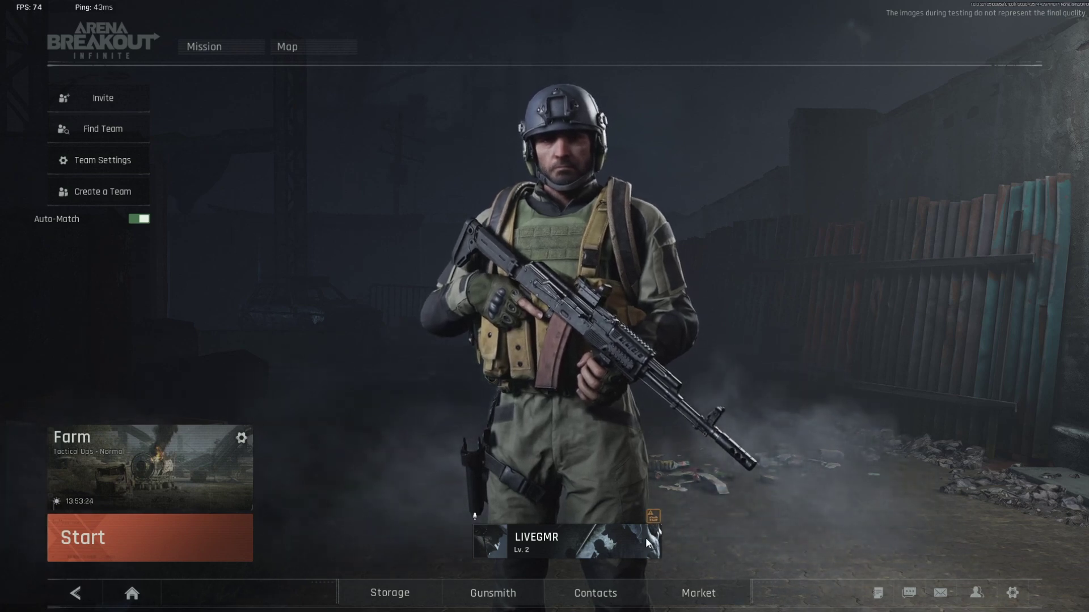
{"action": "left_click", "coordinate": [169, 481]}
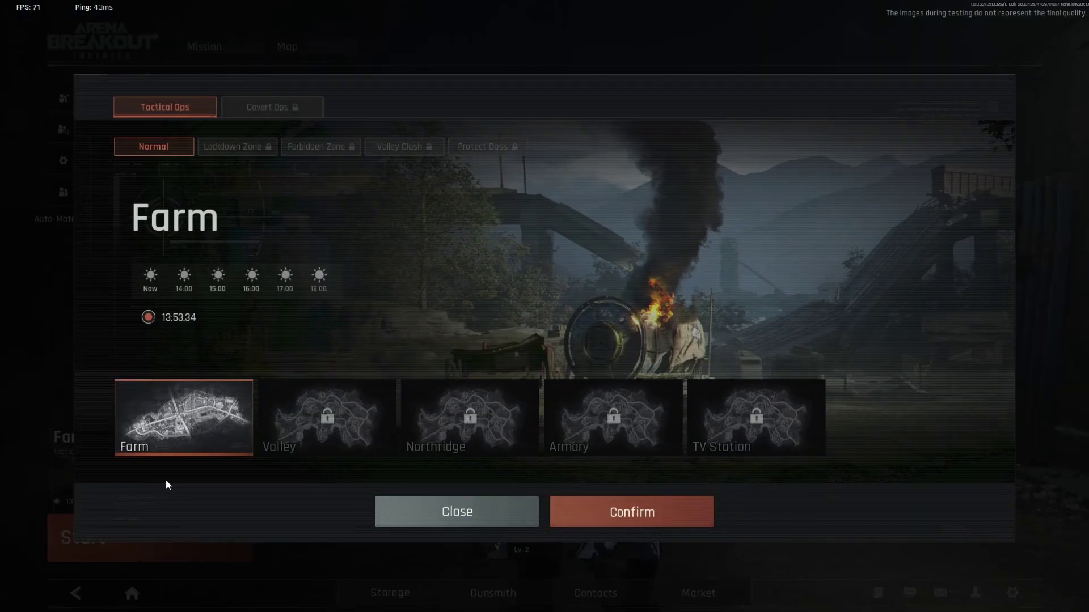
{"action": "left_click", "coordinate": [525, 516]}
{"action": "left_click", "coordinate": [132, 593]}
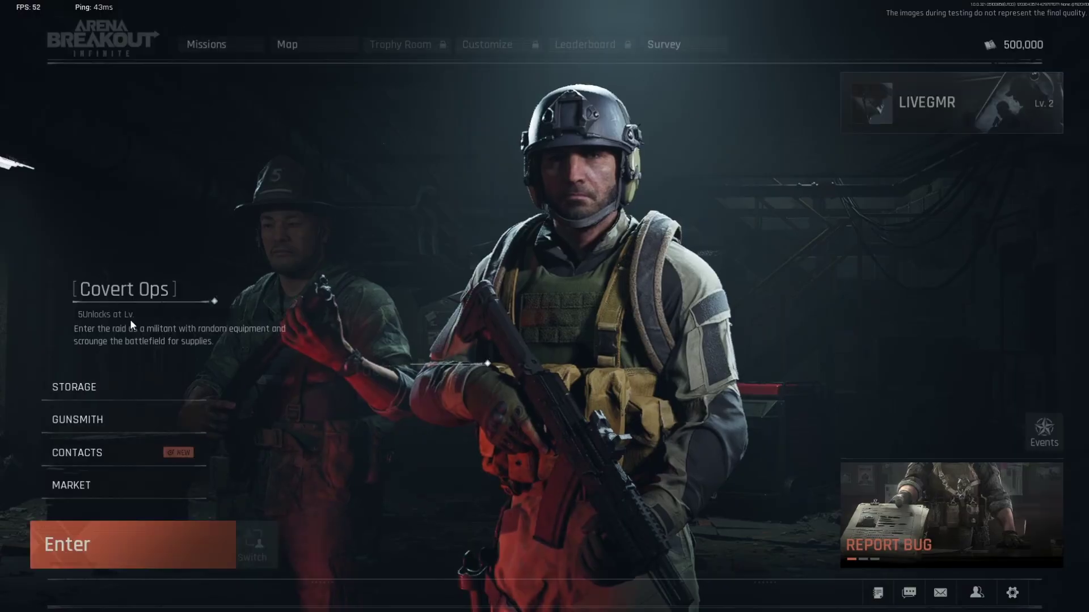
- Inspect the secure cases in storage, then re-enter Tactical Ops to confirm Farm
{"action": "left_click", "coordinate": [121, 389]}
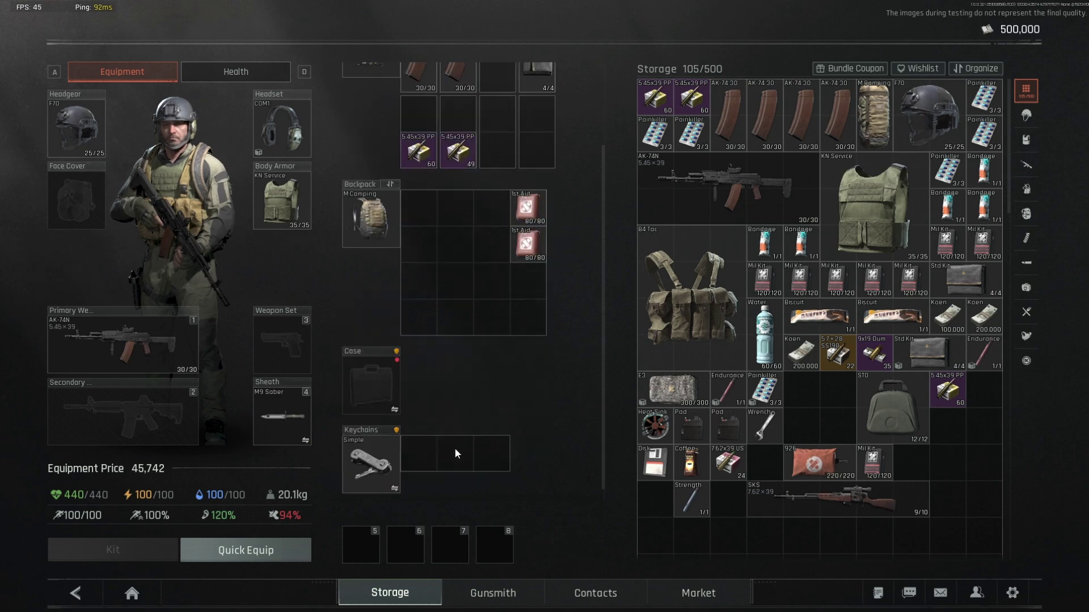
{"action": "left_click", "coordinate": [374, 481]}
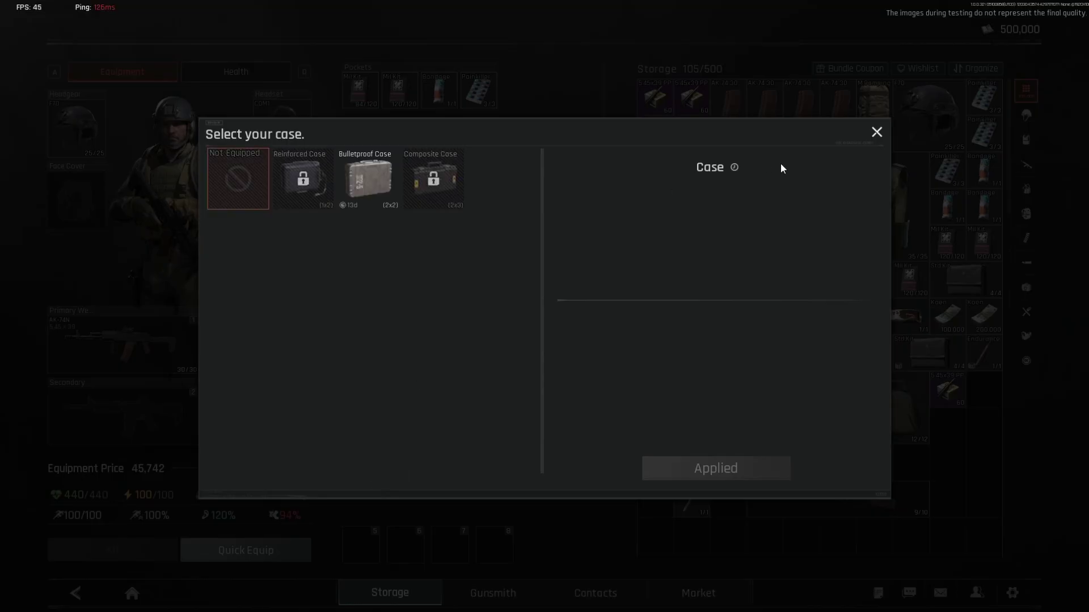
{"action": "left_click", "coordinate": [877, 132]}
{"action": "key", "text": "Escape"}
{"action": "left_click", "coordinate": [165, 547]}
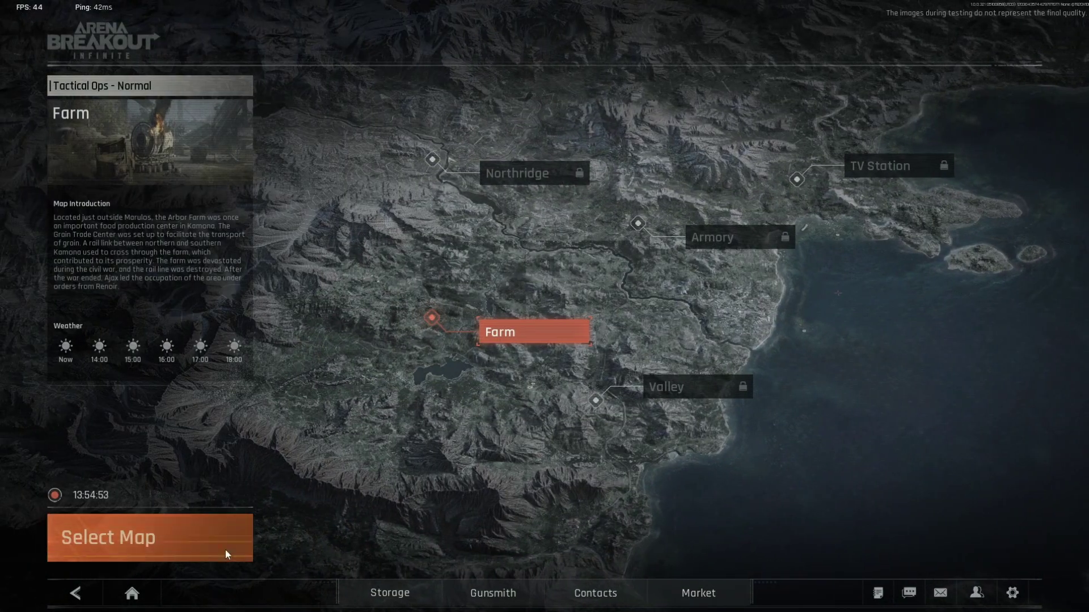
{"action": "left_click", "coordinate": [226, 550]}
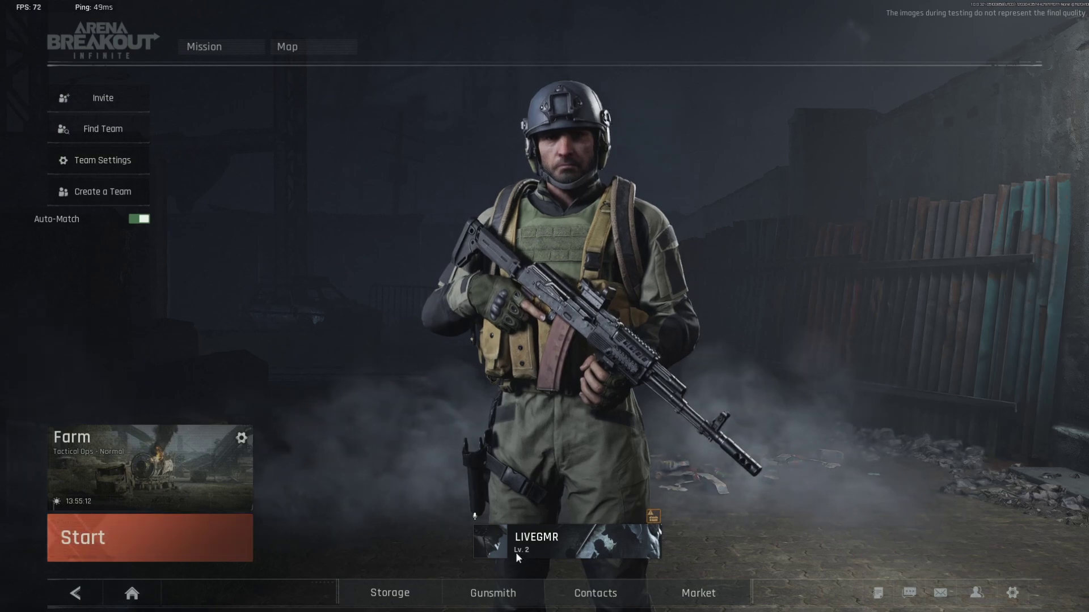
{"action": "key", "text": "Escape"}
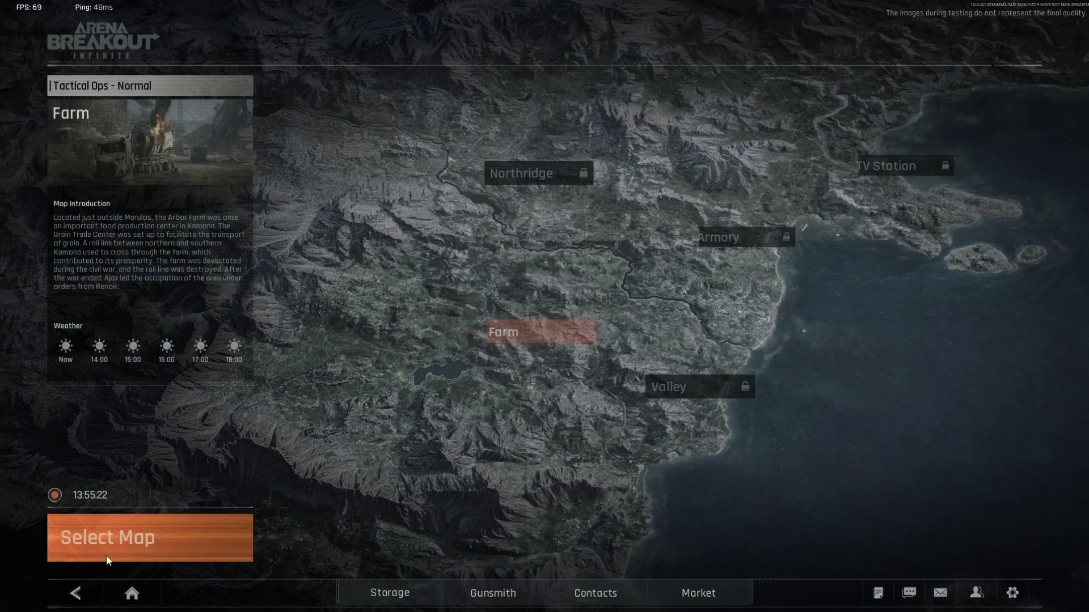
- Check health and Quick Equip in storage, then pick Farm and start Tactical Ops matchmaking
{"action": "left_click", "coordinate": [131, 592]}
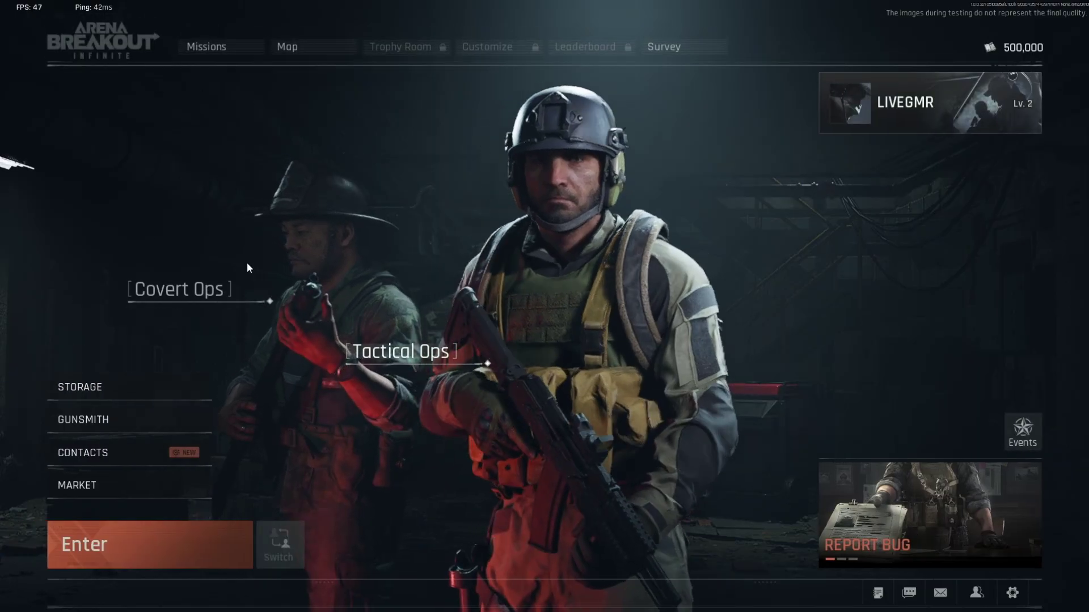
{"action": "left_click", "coordinate": [162, 387]}
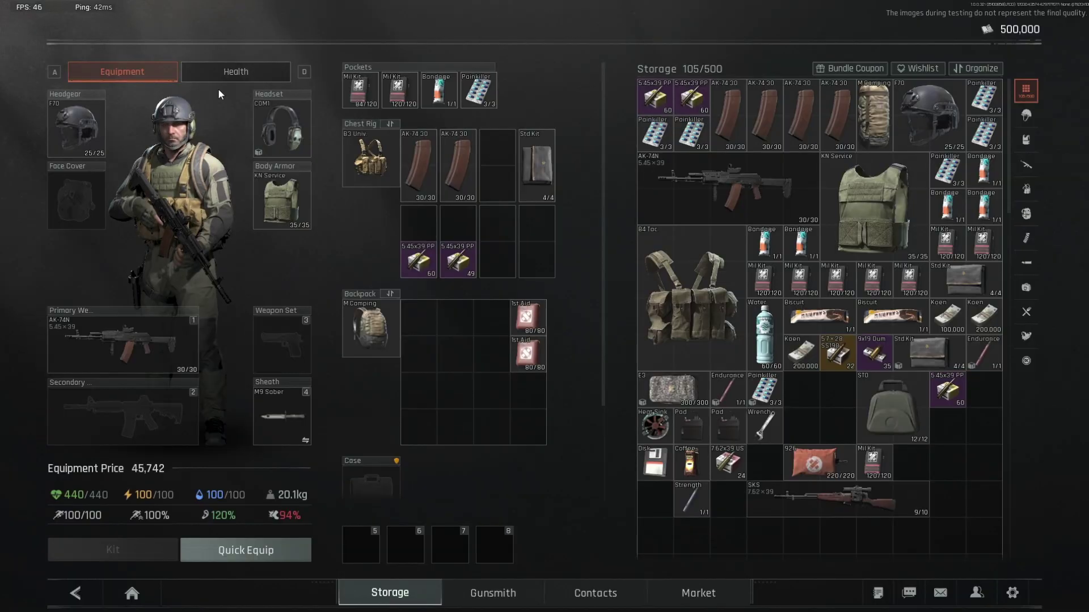
{"action": "left_click", "coordinate": [236, 73]}
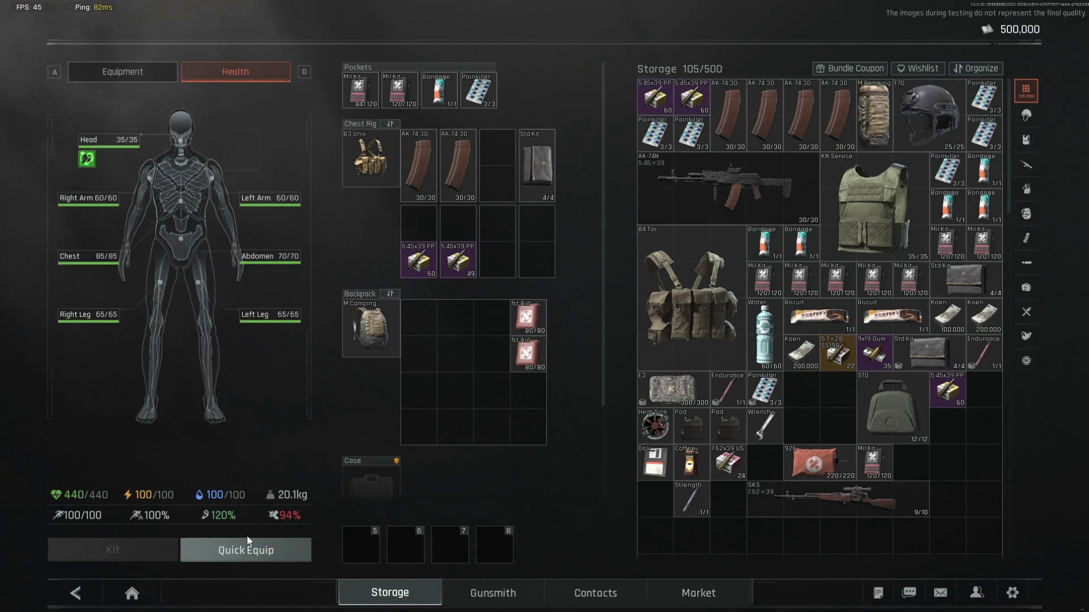
{"action": "left_click", "coordinate": [296, 555]}
{"action": "left_click", "coordinate": [490, 517]}
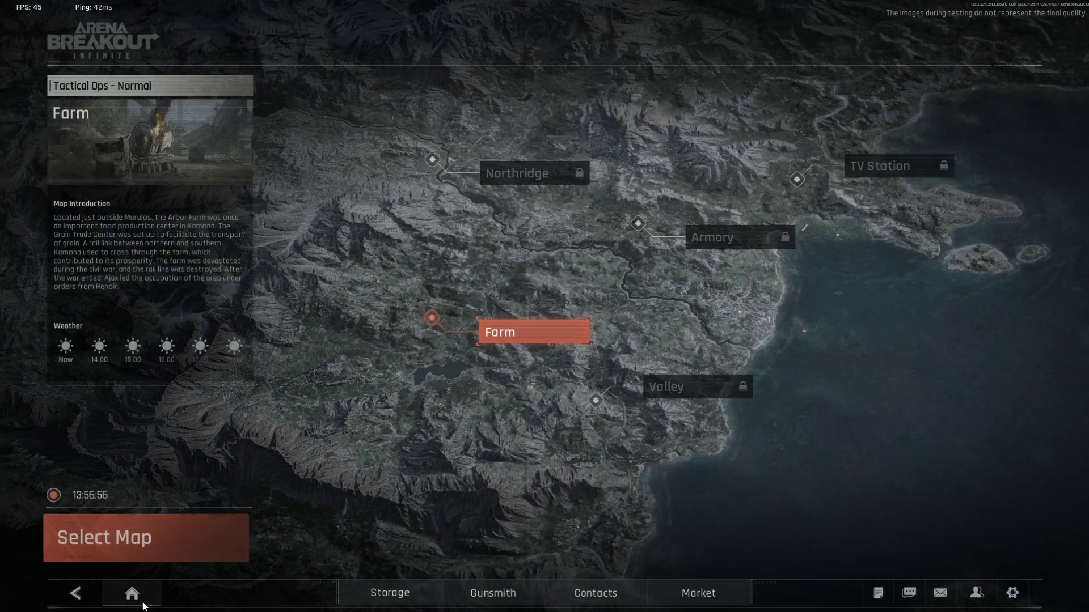
{"action": "left_click", "coordinate": [202, 553]}
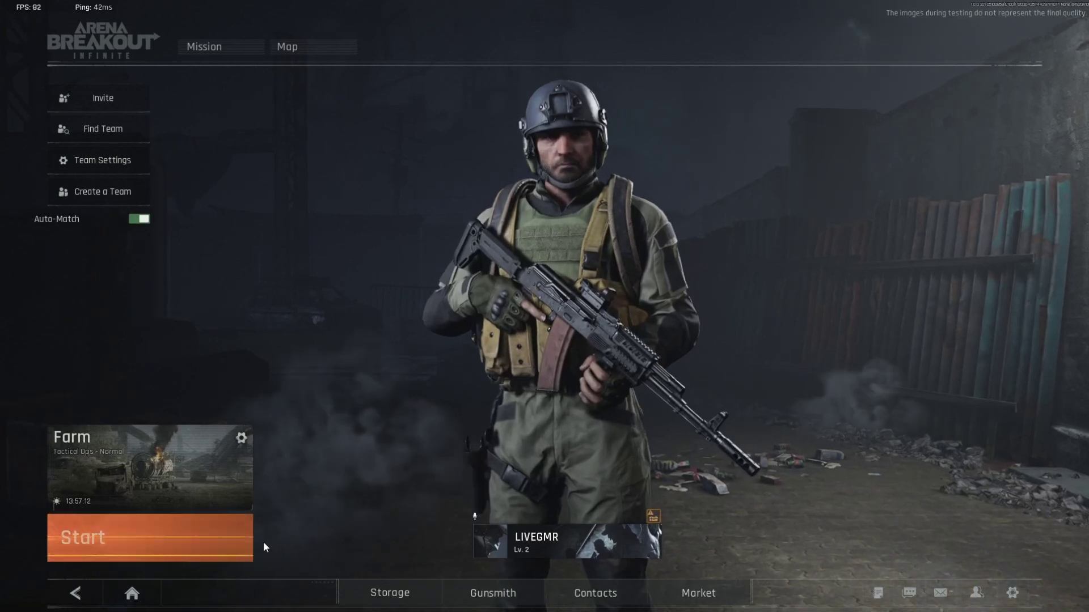
{"action": "left_click", "coordinate": [200, 537]}
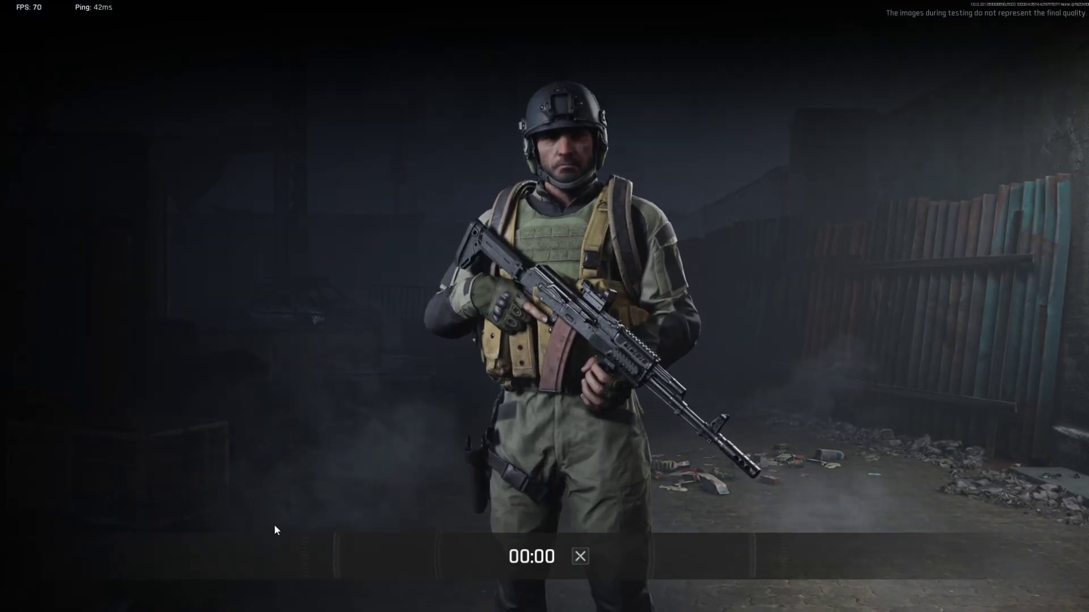